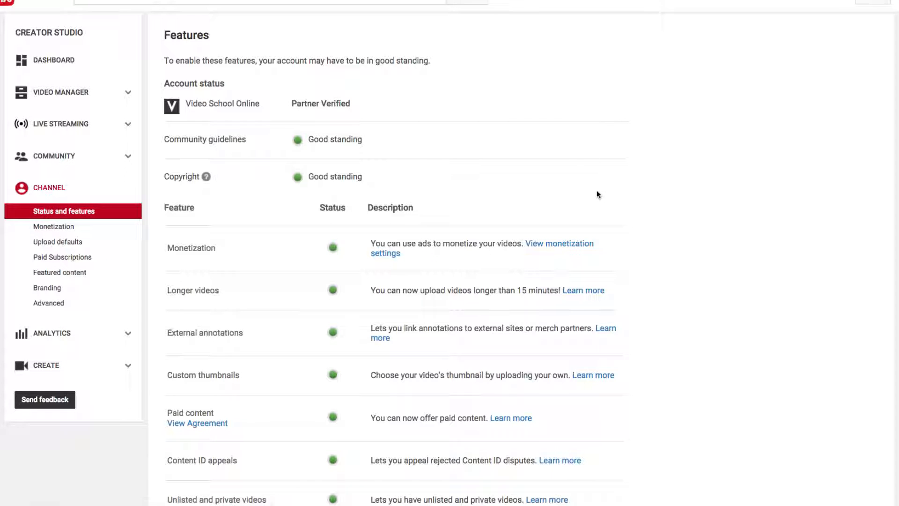
Review the channel's account status, checking the partner verification, community guidelines standing and copyright standing.
scroll(597, 190, "down", 3)
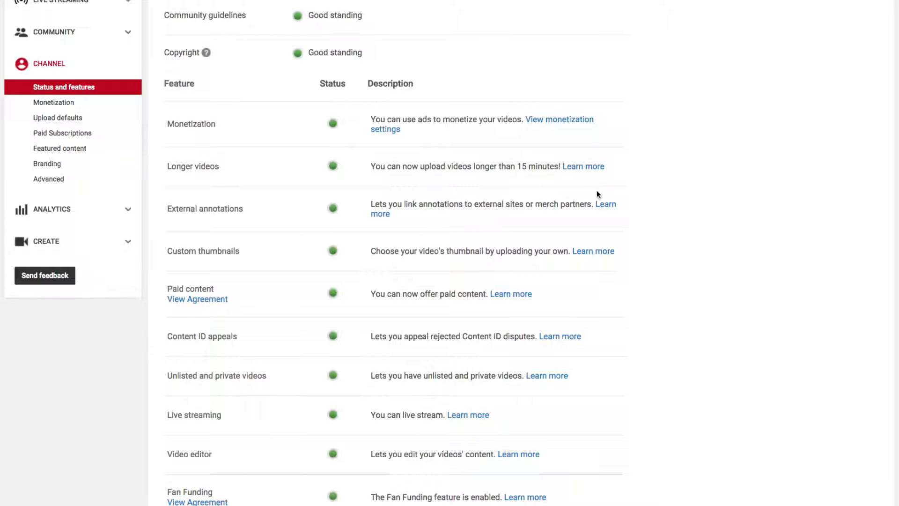
scroll(596, 192, "up", 3)
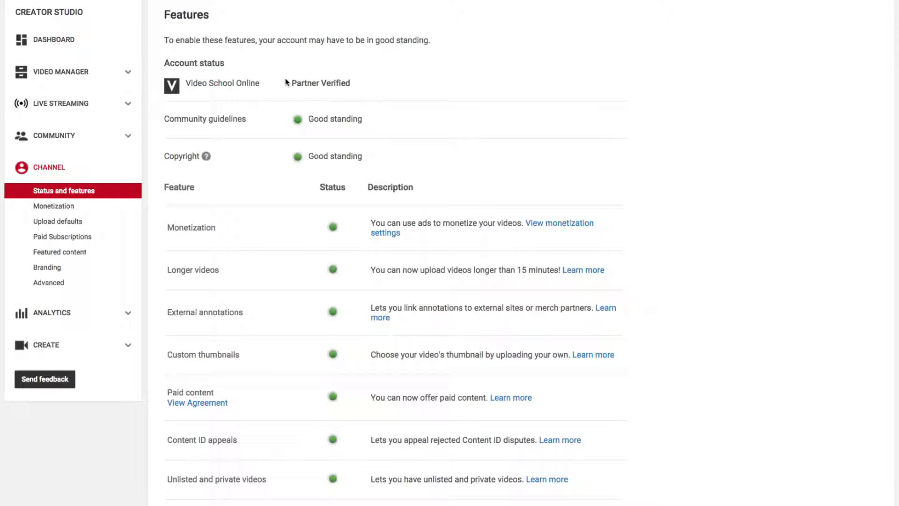
left_click_drag(301, 84, 389, 80)
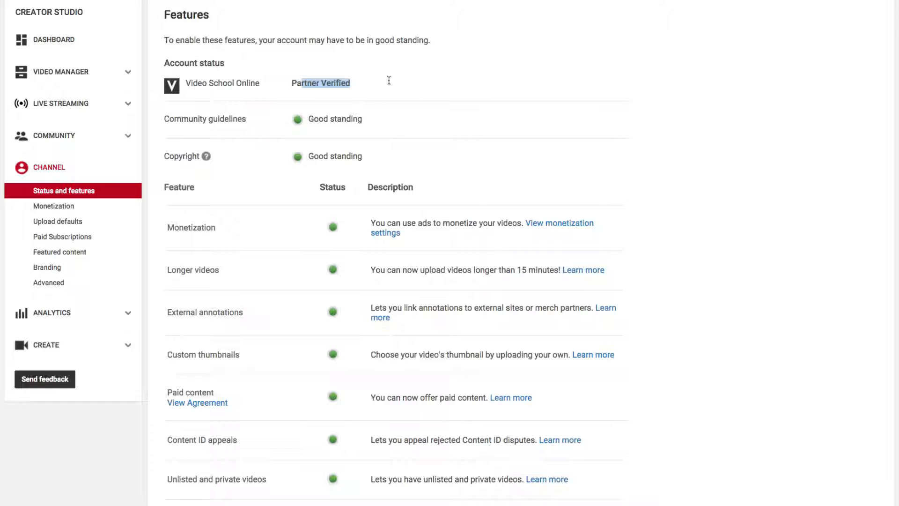
scroll(389, 81, "down", 1)
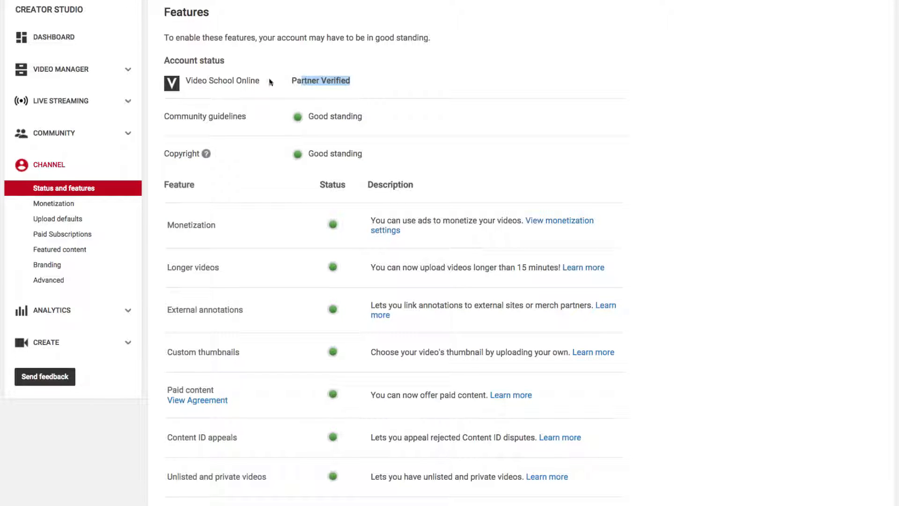
mouse_move(170, 83)
scroll(757, 327, "up", 1)
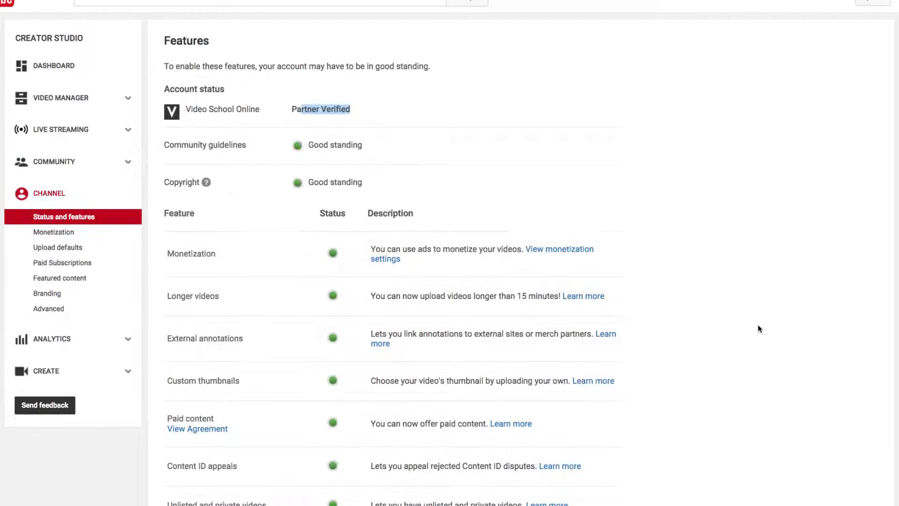
left_click_drag(290, 106, 396, 106)
scroll(395, 111, "down", 1)
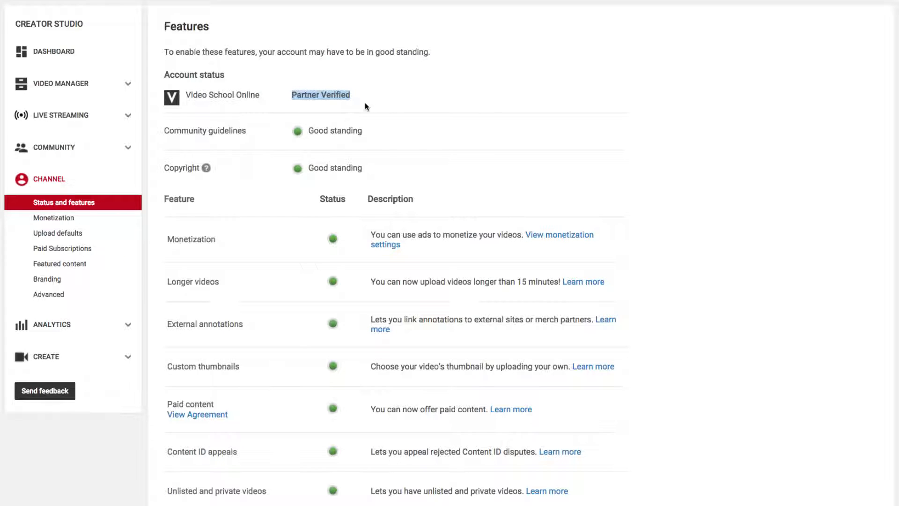
scroll(365, 104, "down", 1)
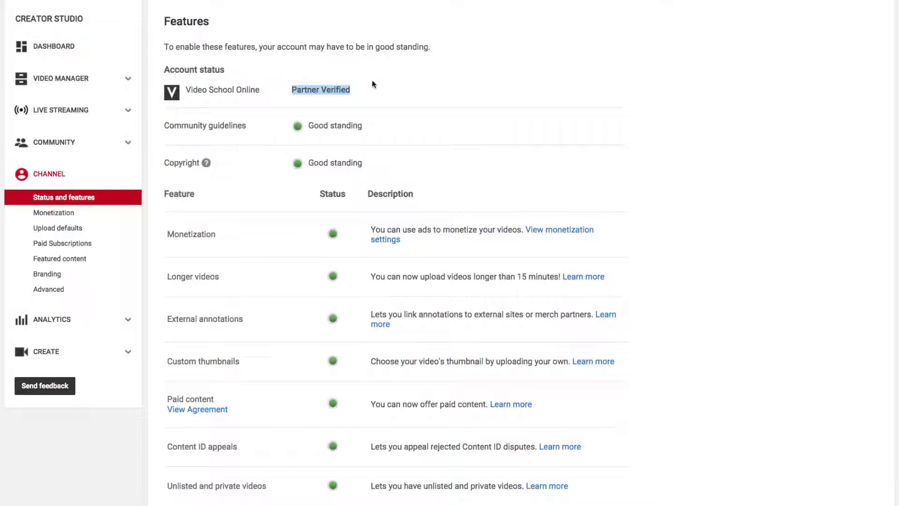
scroll(488, 198, "down", 2)
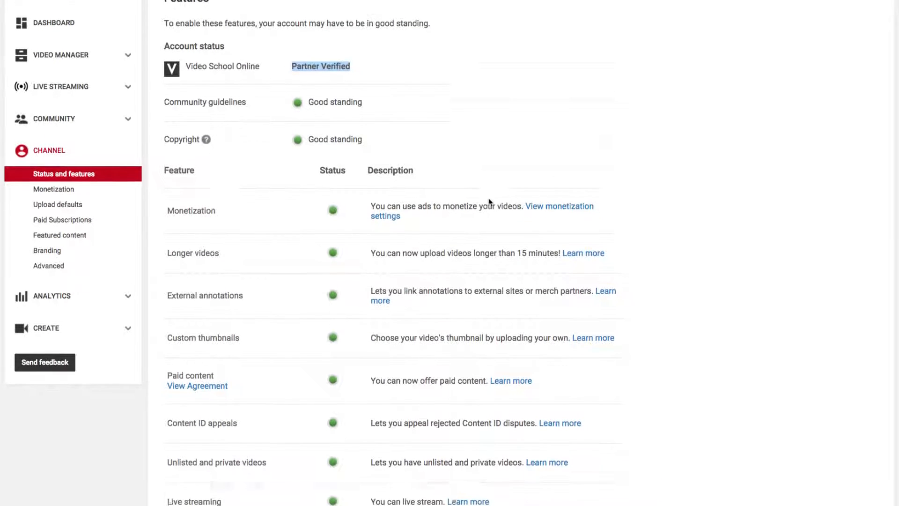
scroll(488, 197, "up", 3)
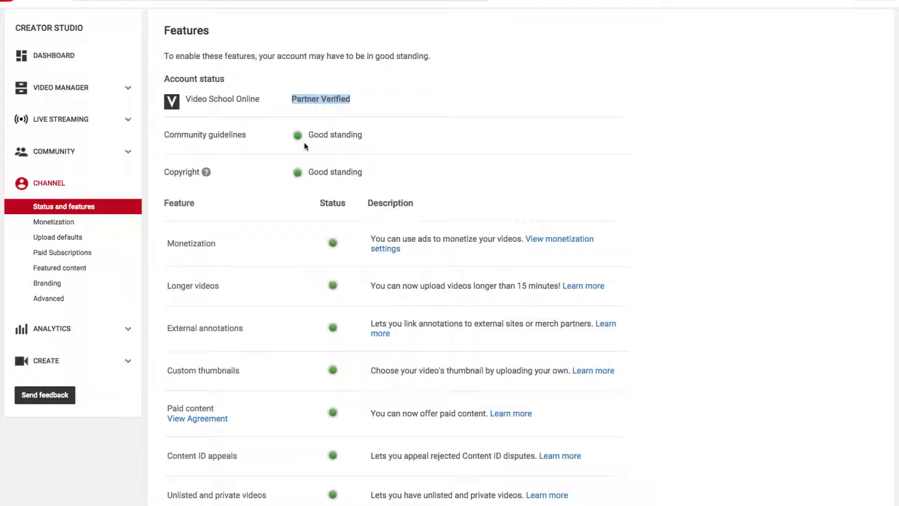
scroll(310, 139, "down", 1)
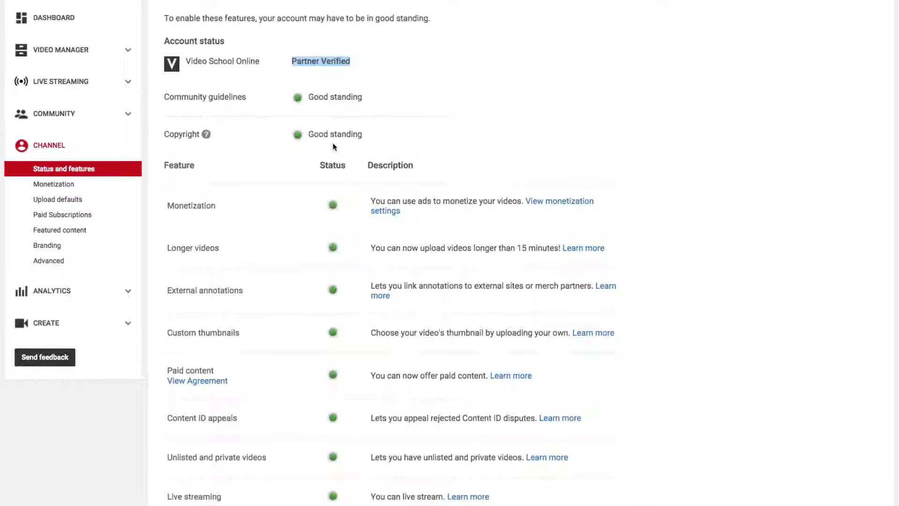
scroll(334, 146, "down", 3)
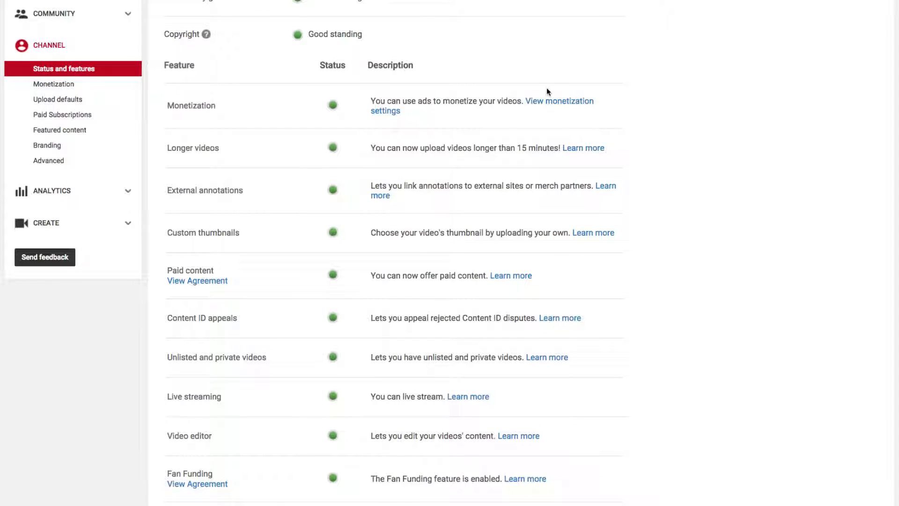
Examine the monetization and longer videos entries in the channel's feature list.
scroll(370, 100, "up", 1)
triple_click(370, 100)
scroll(522, 104, "down", 1)
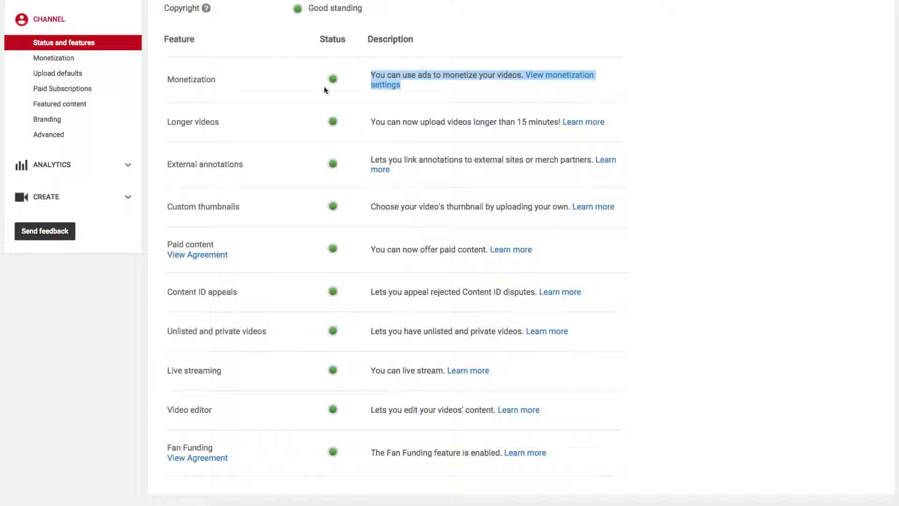
left_click(243, 88)
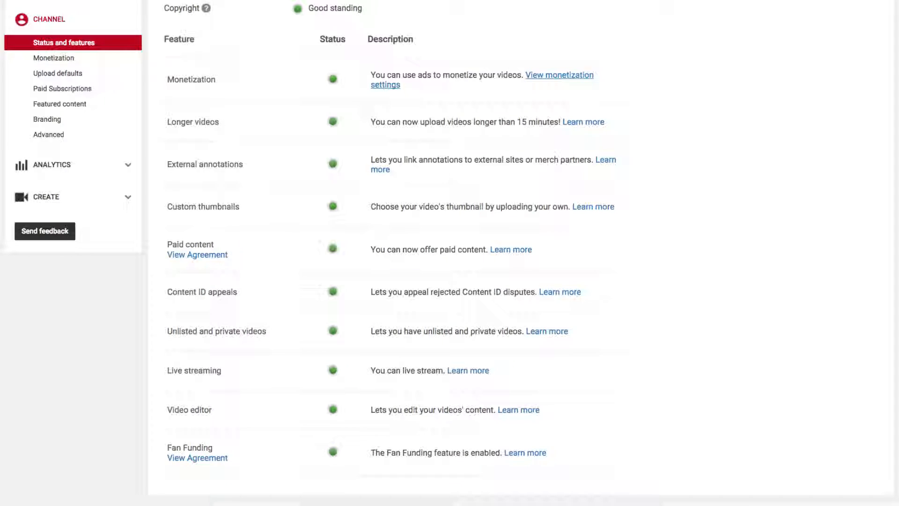
key("super+t")
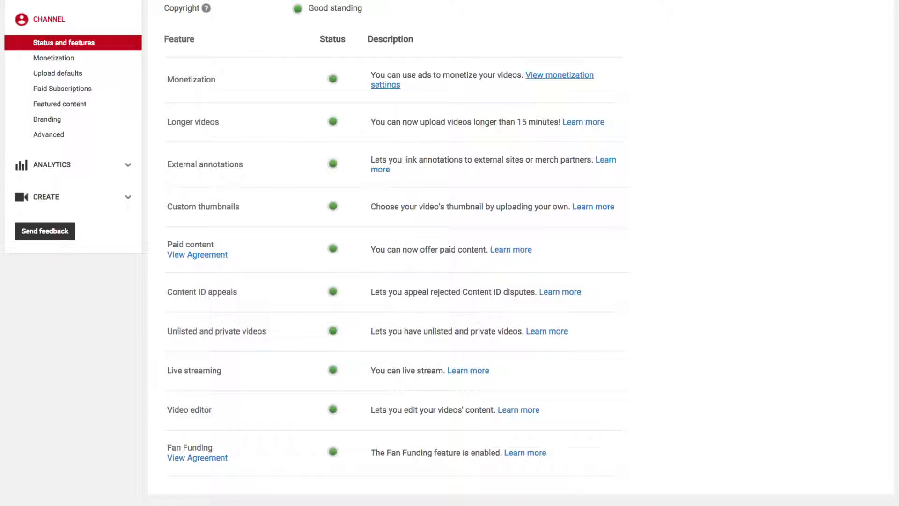
left_click_drag(367, 122, 562, 123)
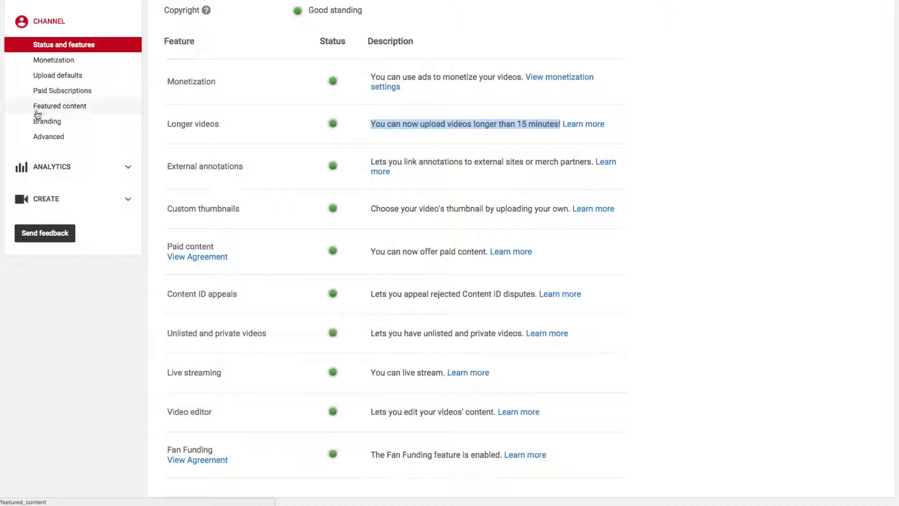
scroll(104, 107, "up", 3)
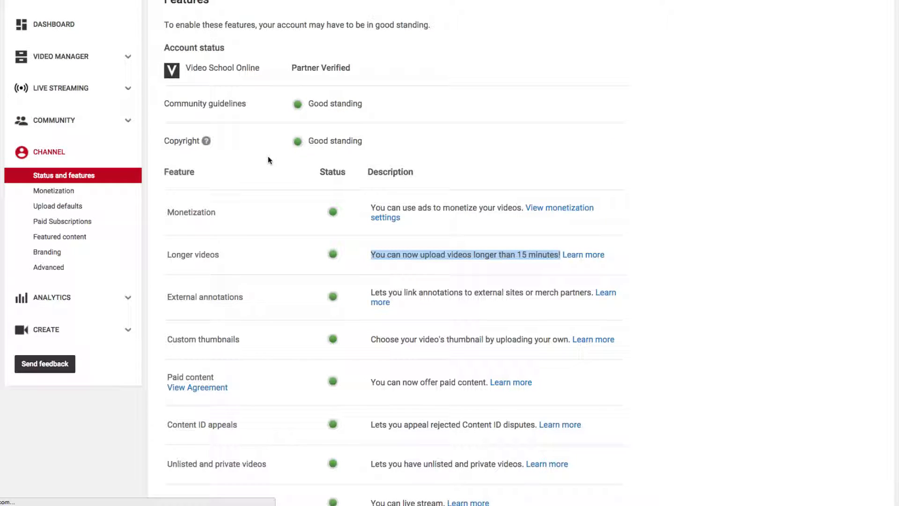
Open the channel's upload defaults and enlarge the description box to fit its full text.
left_click(539, 207)
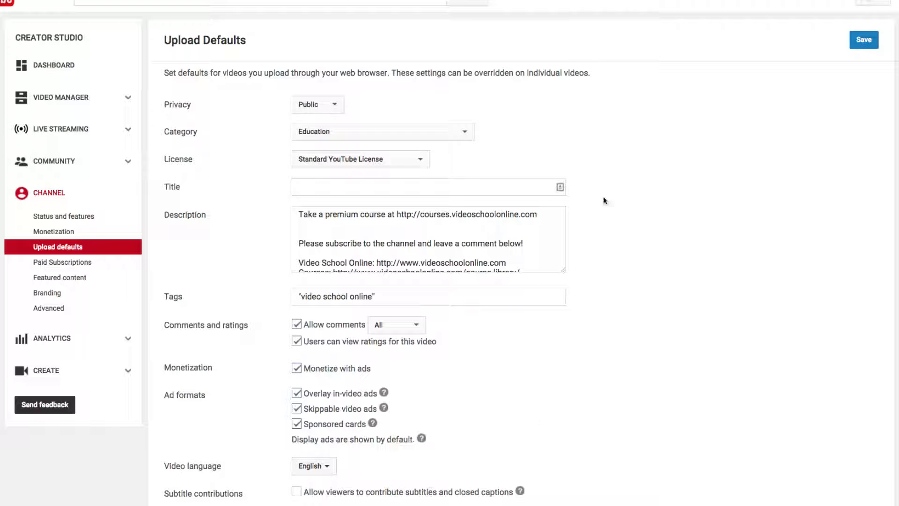
left_click_drag(564, 270, 565, 338)
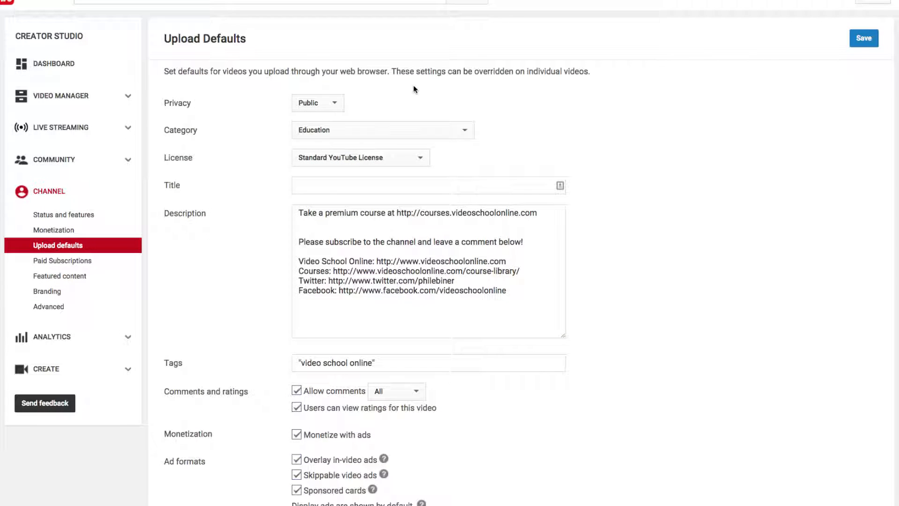
Examine the available default privacy, category and license options for uploads without changing them.
left_click(336, 104)
left_click(392, 94)
scroll(394, 92, "down", 1)
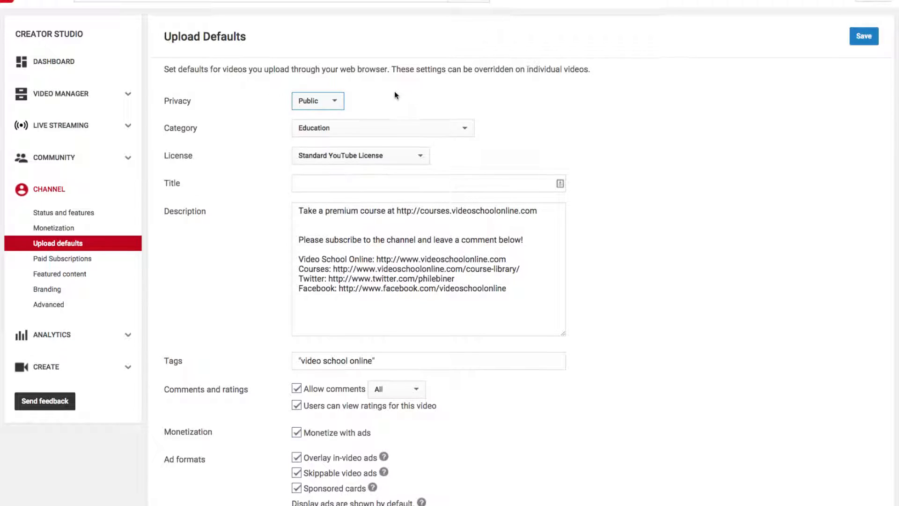
left_click(387, 125)
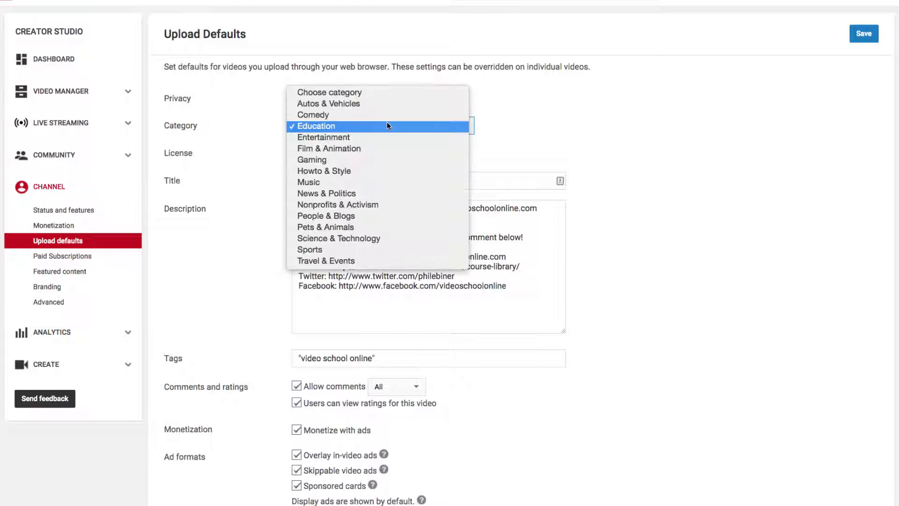
left_click(587, 112)
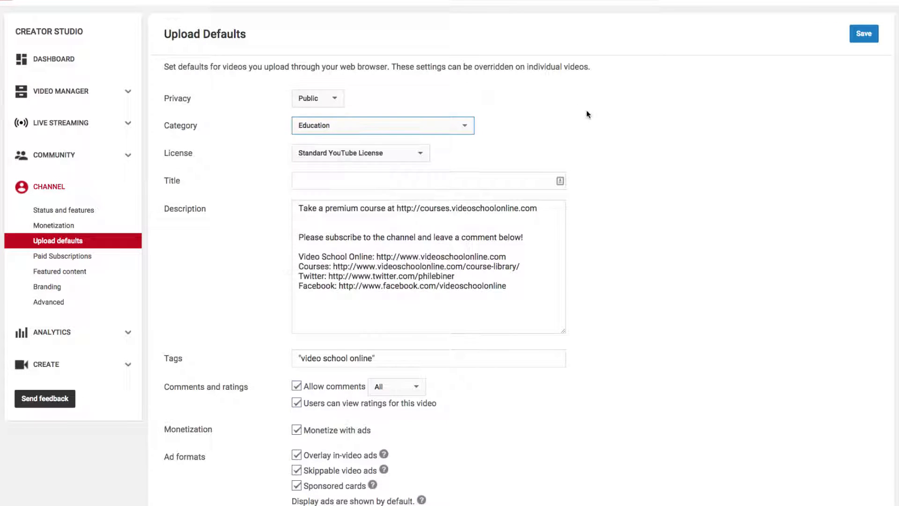
left_click(378, 153)
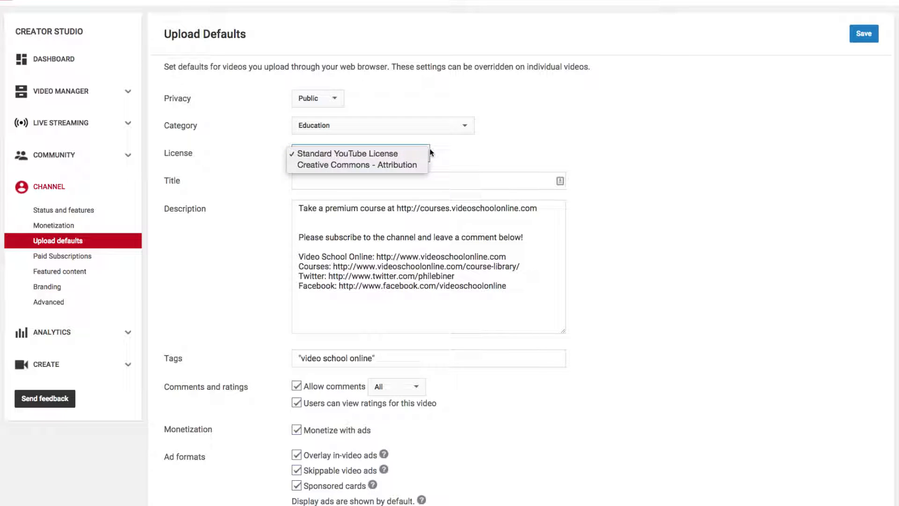
left_click(353, 167)
left_click(479, 148)
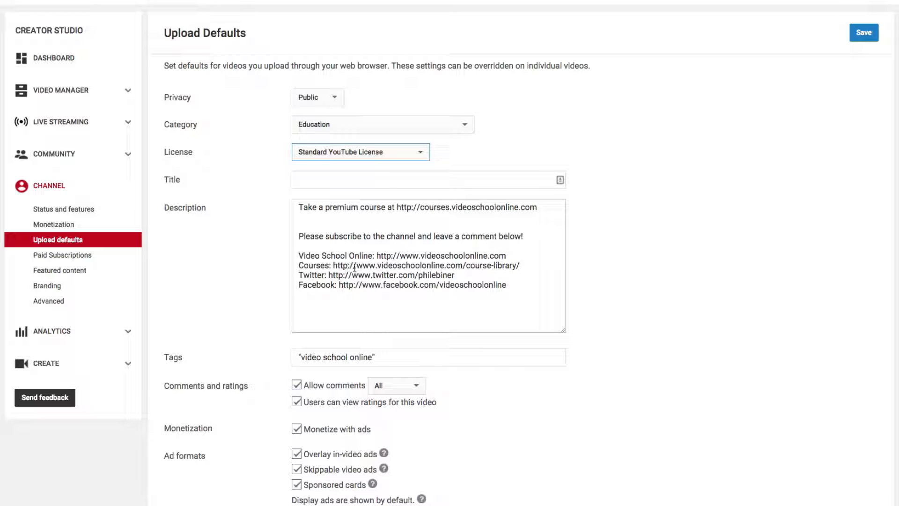
Examine the premium course line and its link at the start of the default description.
left_click_drag(298, 208, 550, 205)
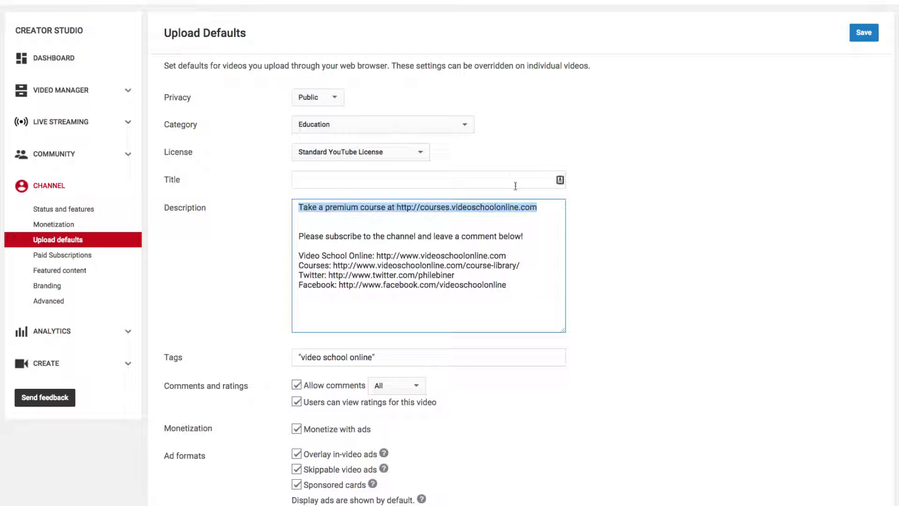
left_click_drag(311, 207, 345, 209)
scroll(304, 209, "down", 1)
left_click(304, 208)
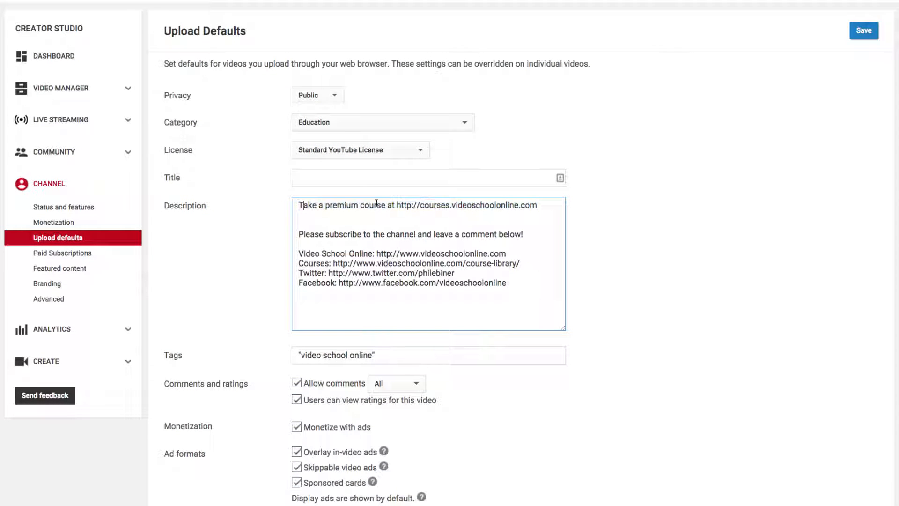
left_click_drag(408, 205, 551, 207)
scroll(466, 219, "down", 1)
left_click(396, 202)
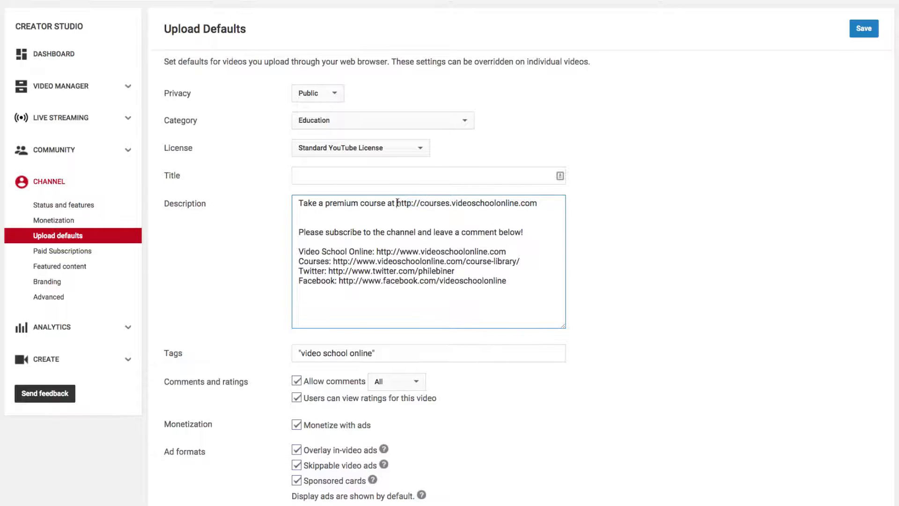
double_click(408, 203)
left_click_drag(411, 202, 539, 202)
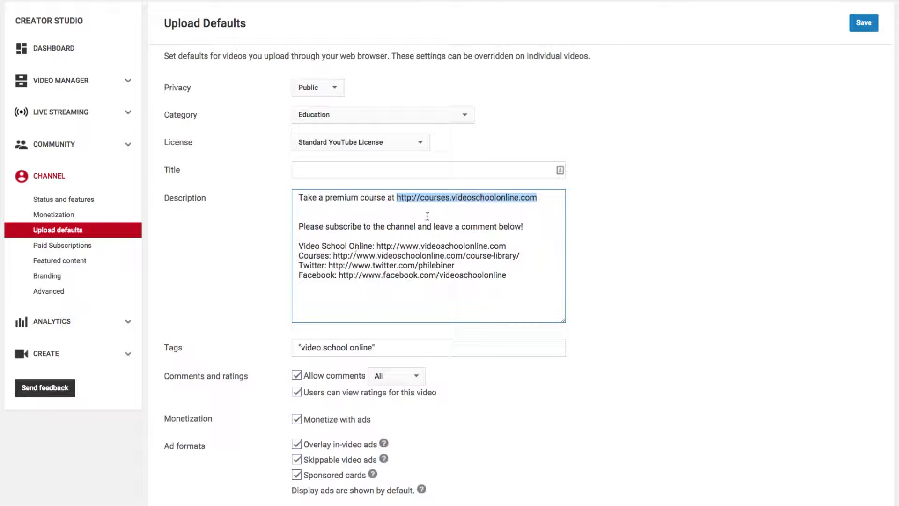
left_click(536, 198)
left_click_drag(498, 200, 416, 204)
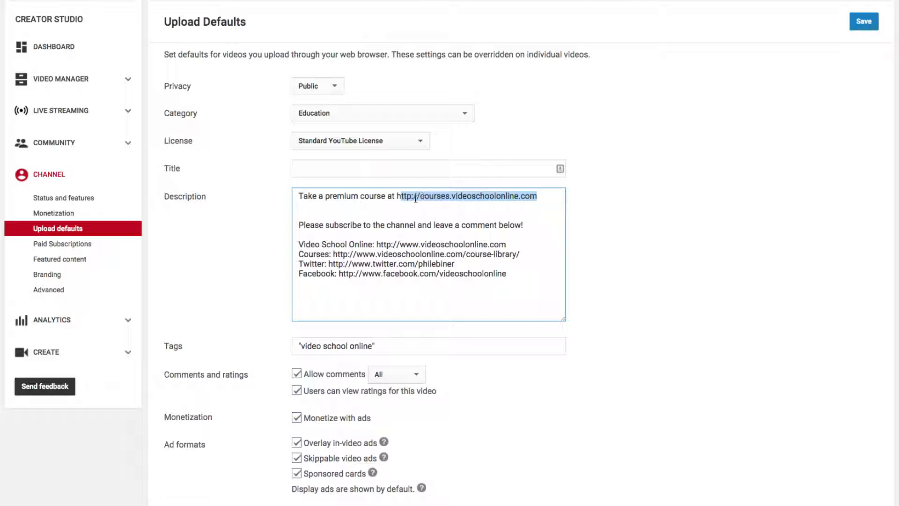
Examine the subscribe-and-comment request and the block of website and social links in the default description.
left_click(530, 224)
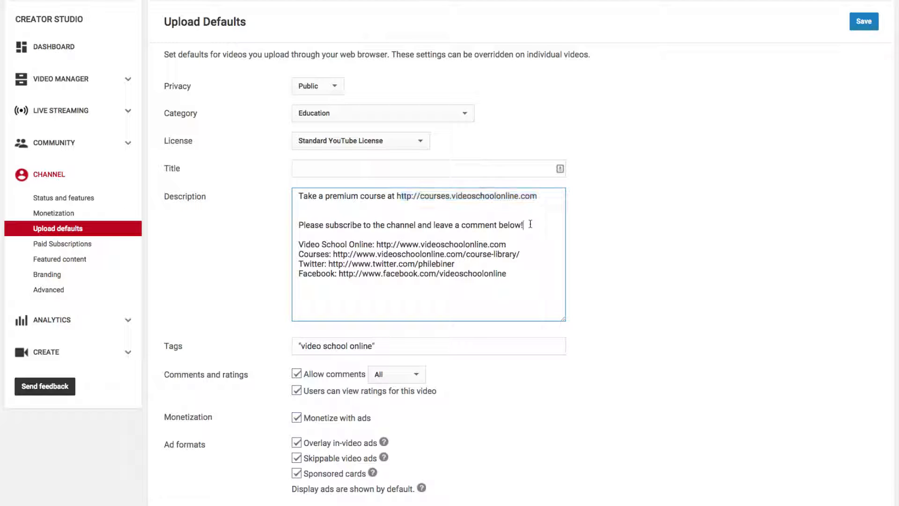
left_click(545, 196)
left_click_drag(529, 225, 294, 228)
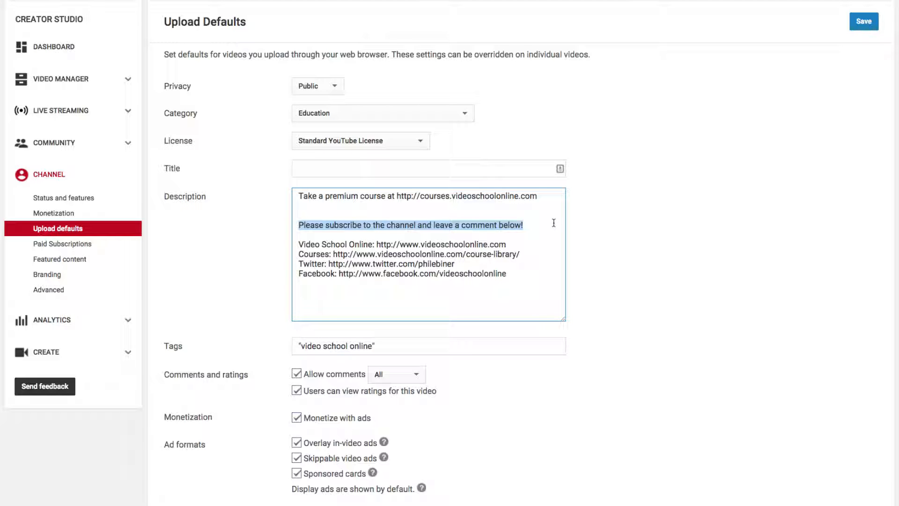
left_click_drag(516, 273, 273, 243)
key("super+c")
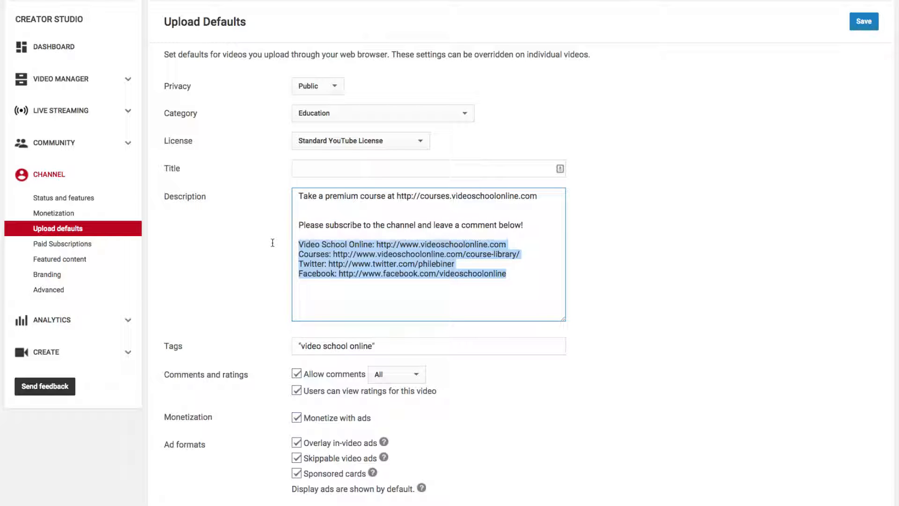
left_click(500, 236)
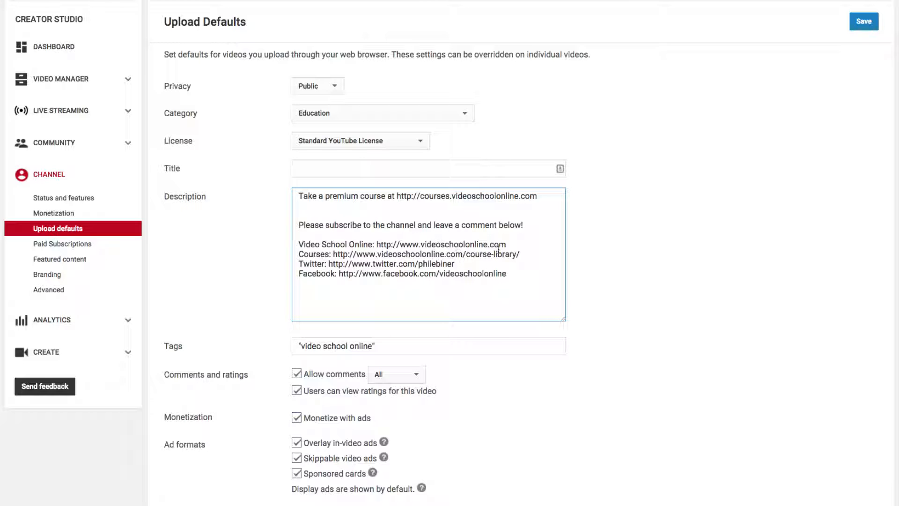
left_click_drag(530, 255, 466, 255)
key("BackSpace")
left_click_drag(375, 254, 360, 253)
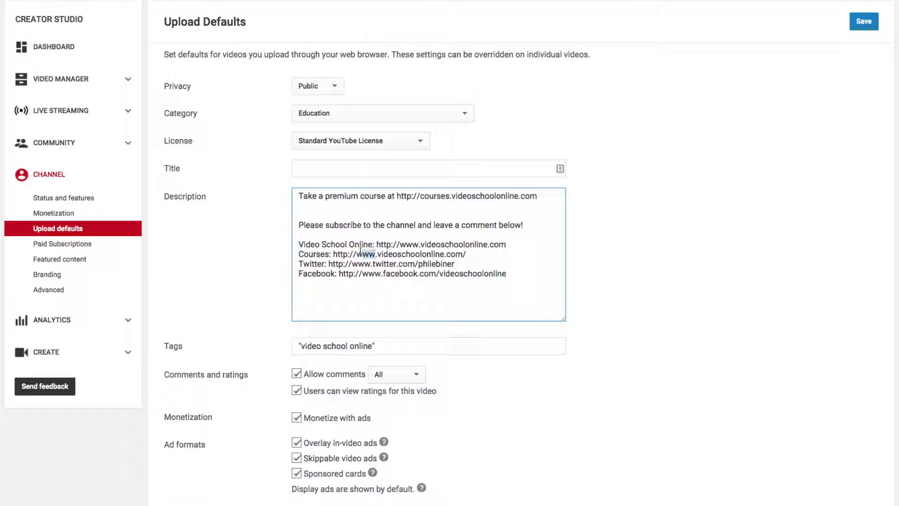
type("courses")
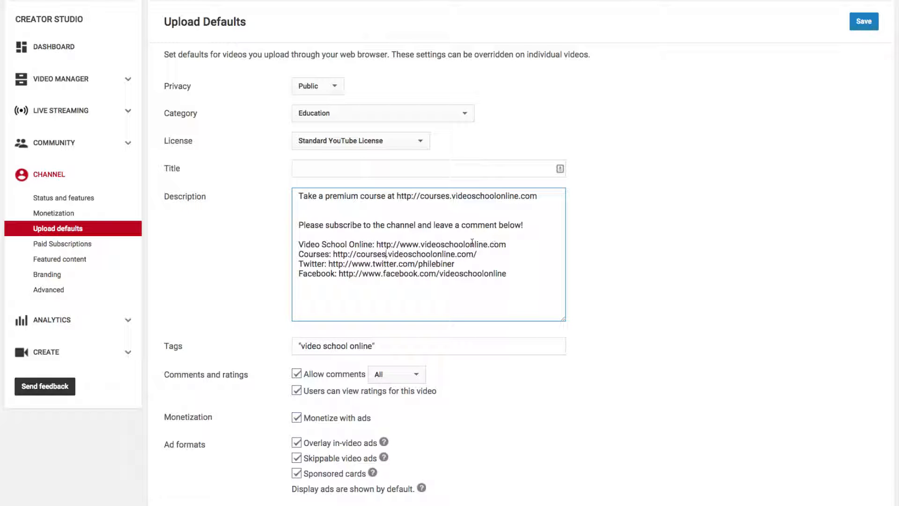
Review the Twitter and Facebook link lines in the default description.
left_click(347, 254)
left_click_drag(310, 264, 472, 283)
scroll(472, 284, "down", 1)
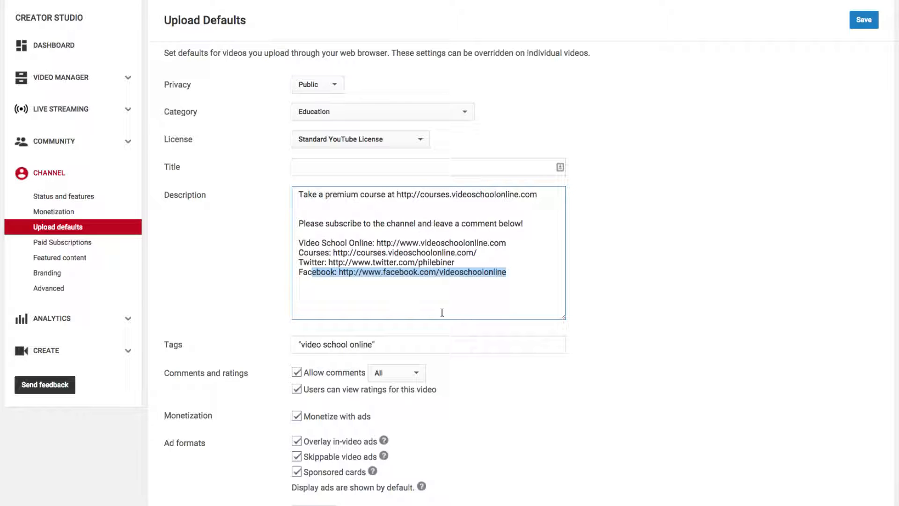
Review the subscribe request, the links block and the default tags in the upload defaults.
left_click_drag(538, 297, 255, 225)
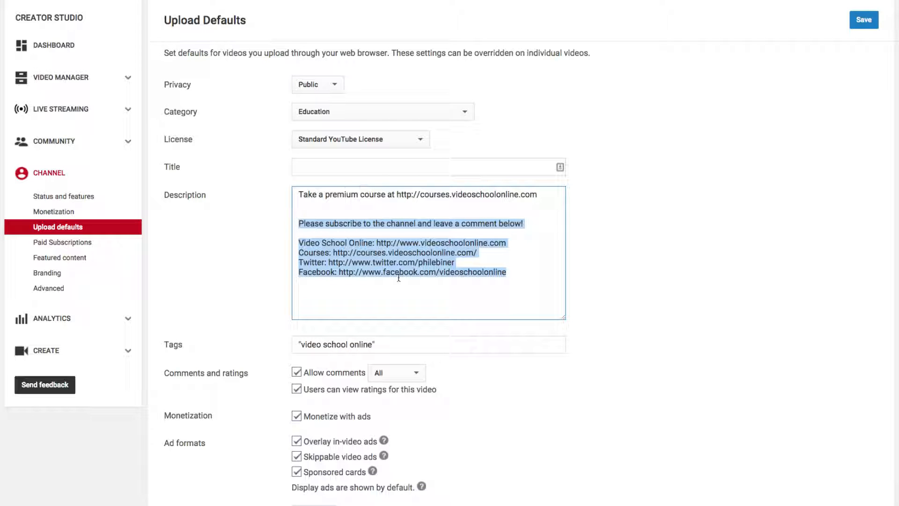
scroll(422, 248, "down", 1)
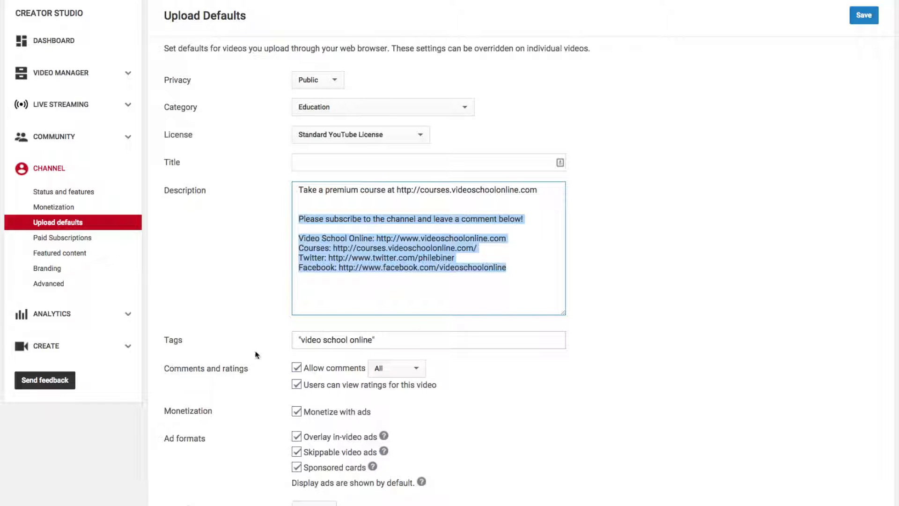
scroll(472, 336, "down", 3)
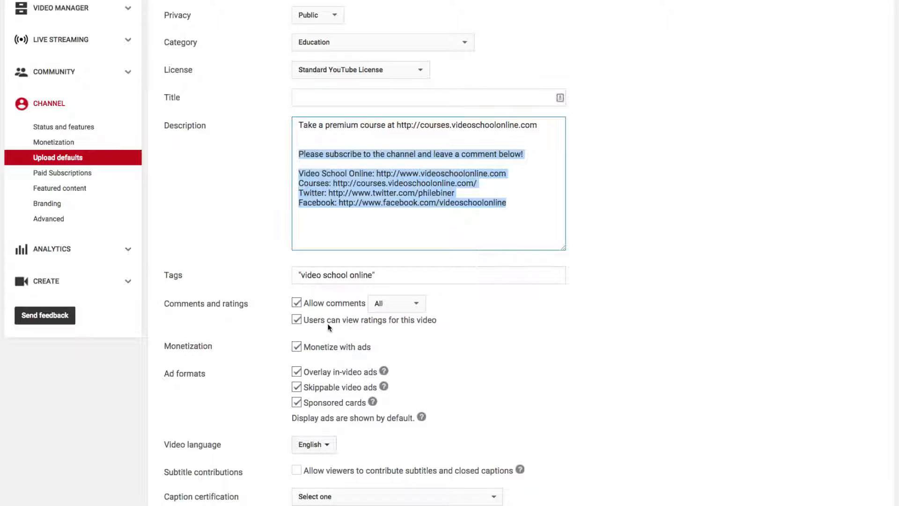
scroll(329, 327, "up", 2)
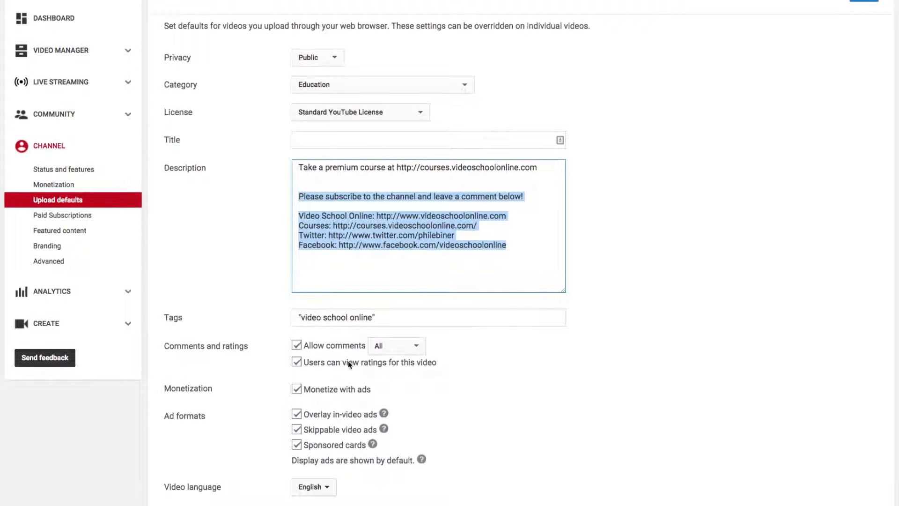
scroll(467, 389, "down", 2)
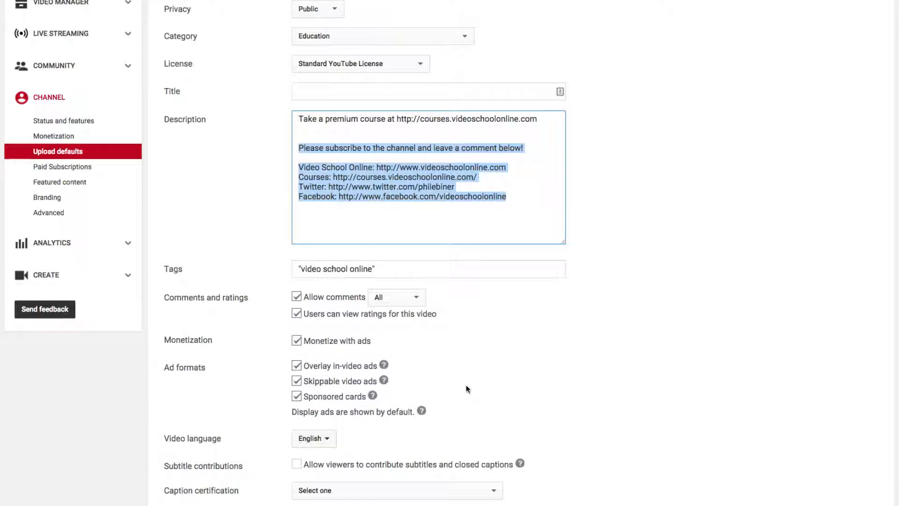
left_click(396, 271)
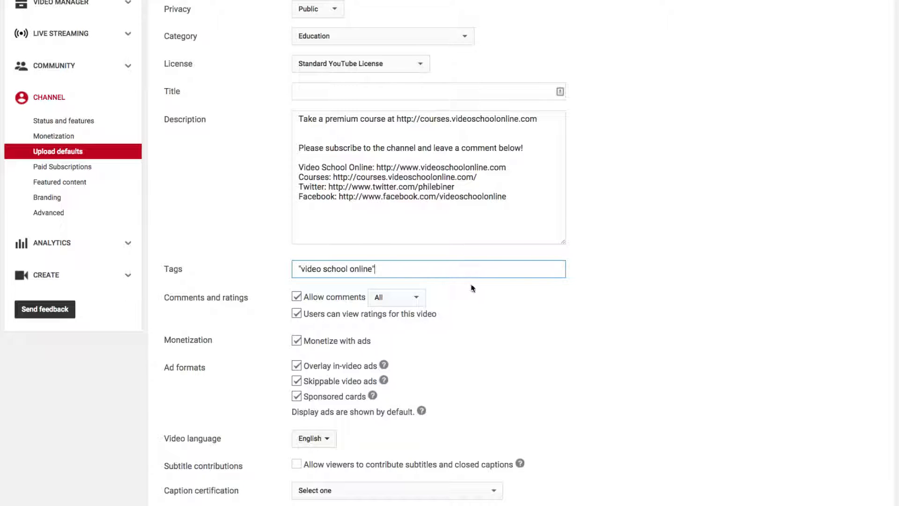
Read the explanations of overlay in-video ads, skippable video ads and sponsored cards, and look over the remaining upload defaults.
scroll(555, 345, "down", 3)
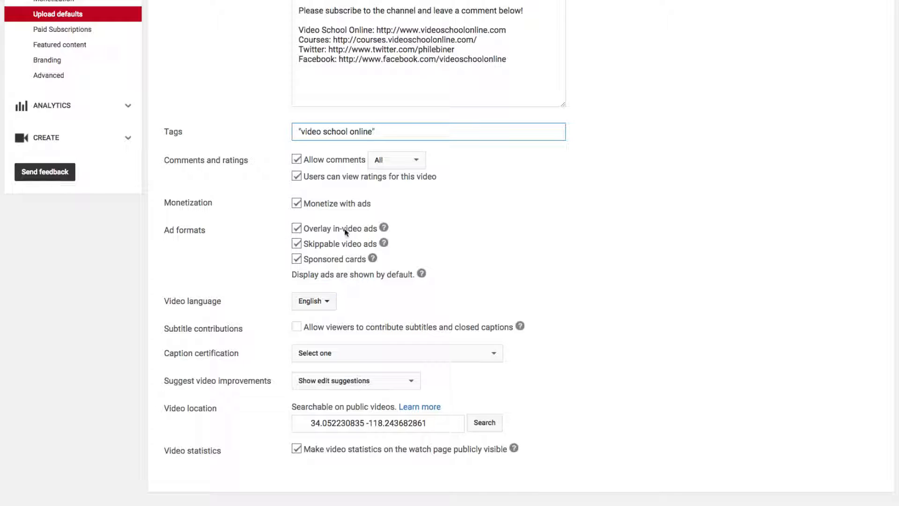
left_click(384, 229)
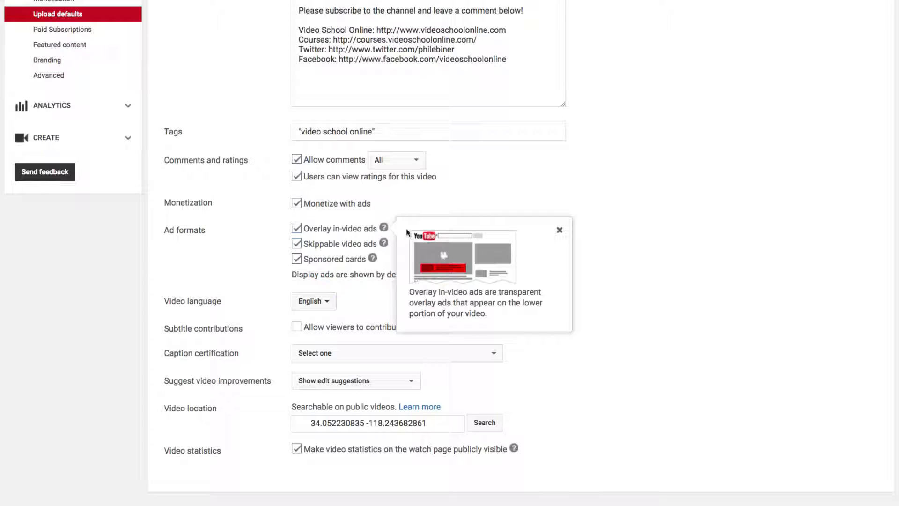
left_click(383, 244)
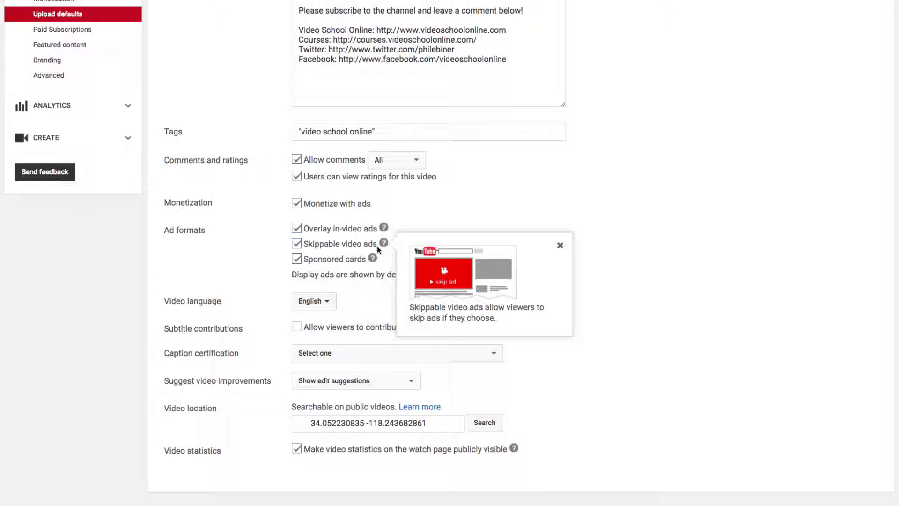
left_click(373, 259)
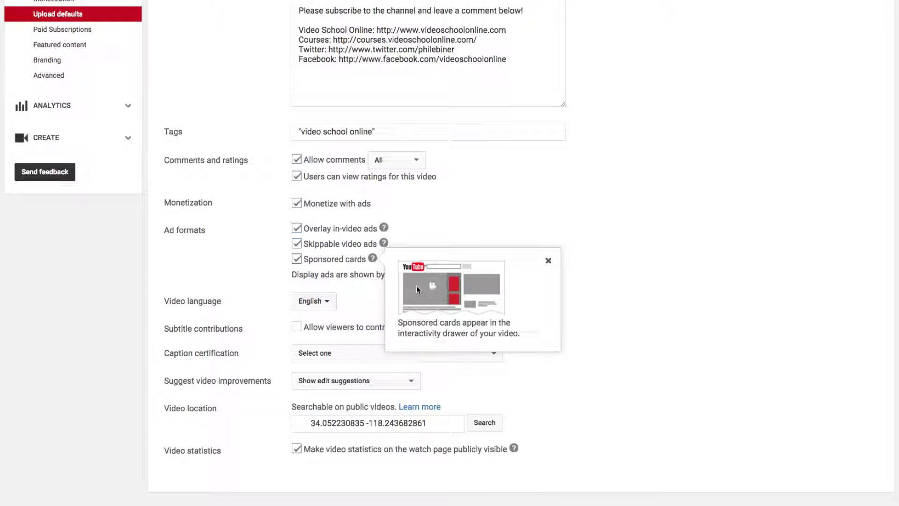
left_click(680, 238)
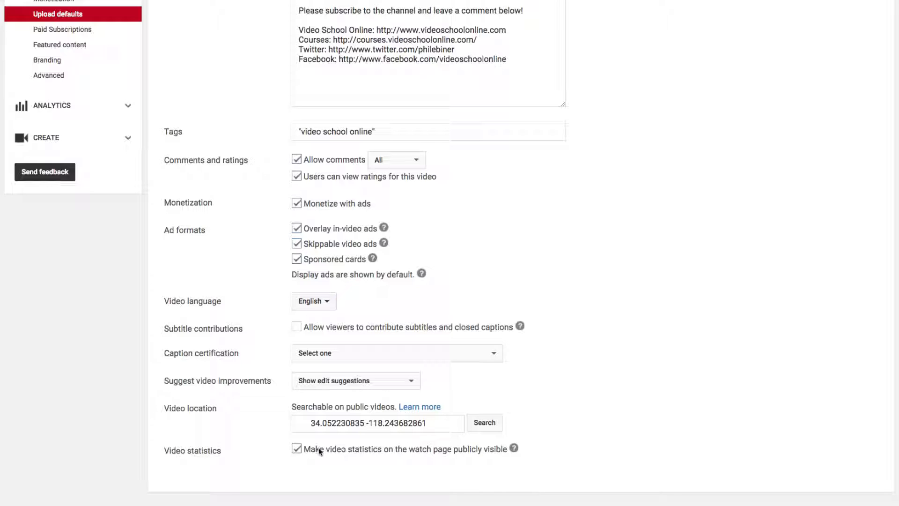
scroll(565, 403, "up", 3)
scroll(565, 403, "down", 2)
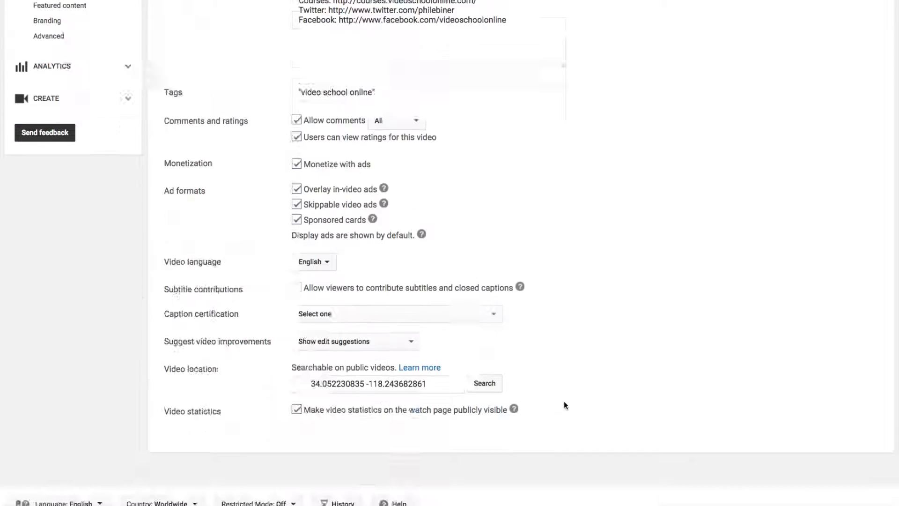
scroll(564, 405, "down", 3)
scroll(492, 333, "up", 6)
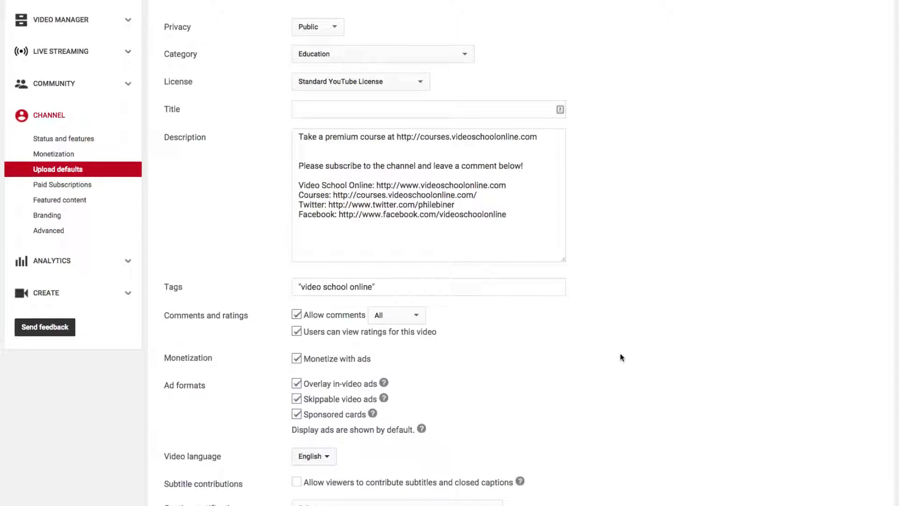
Start uploading Easy No Knead Dutch Oven Crusty Bread.mp4 from the EXPORTS folder of the Dutch Oven Bread project.
scroll(620, 356, "up", 2)
left_click(872, 1)
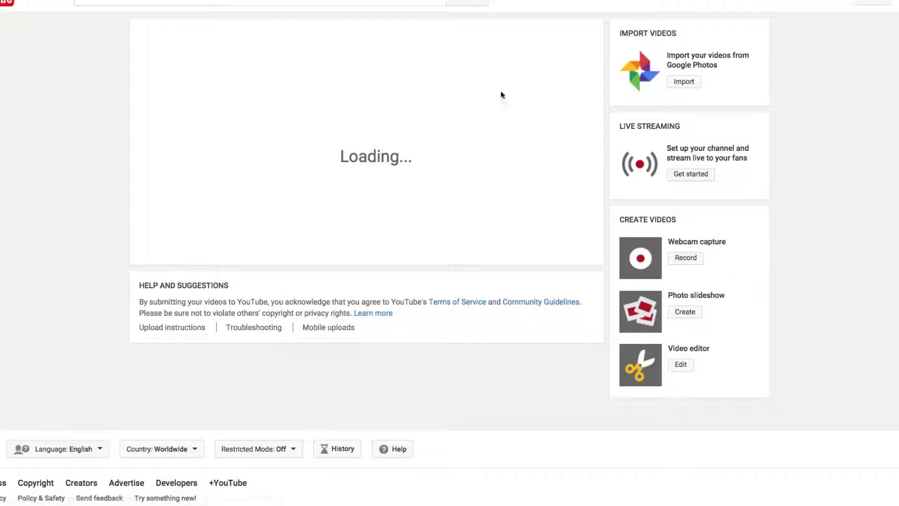
left_click(373, 97)
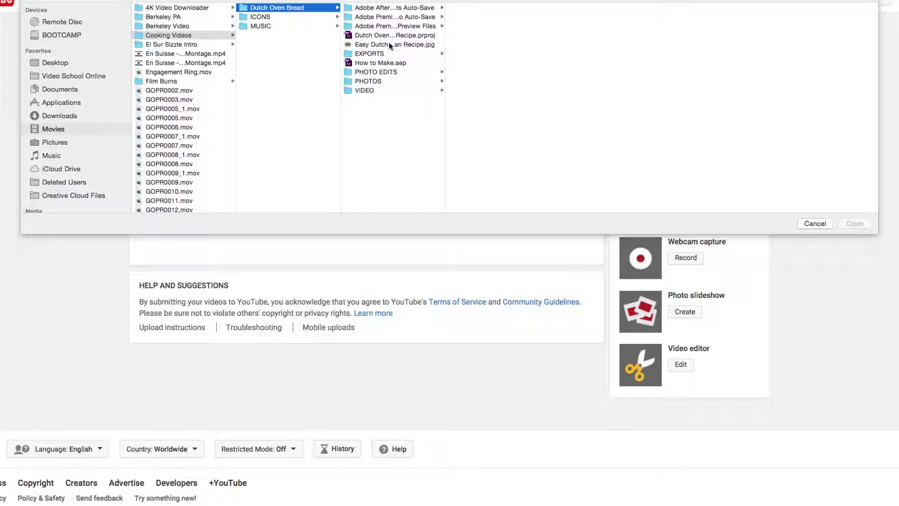
left_click(370, 54)
left_click(505, 8)
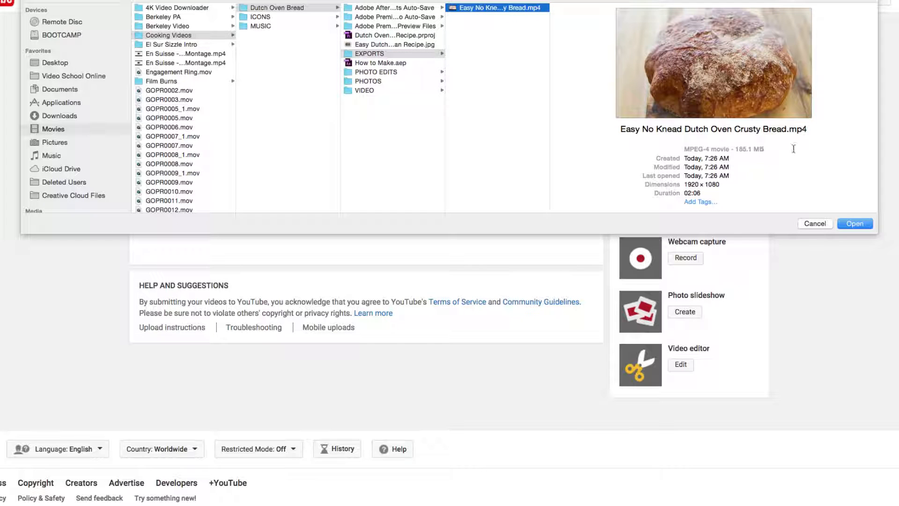
left_click(859, 224)
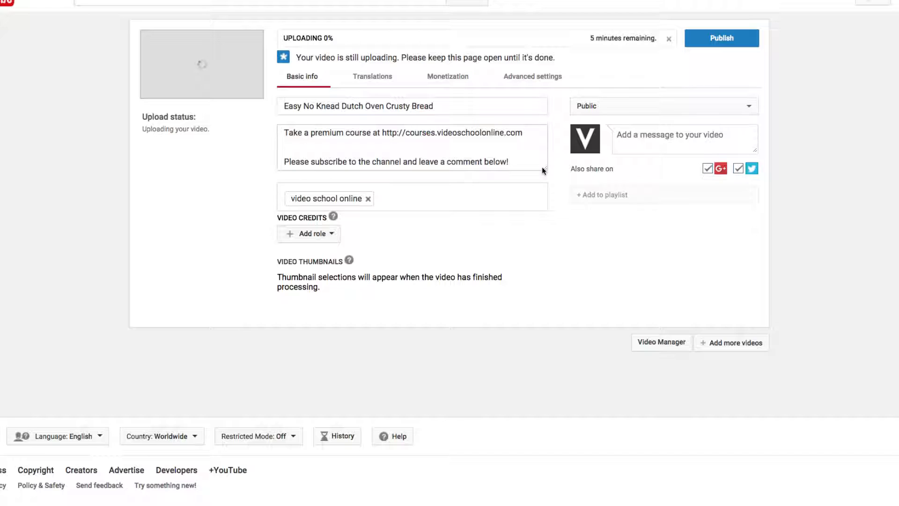
Compare the new upload's prefilled description and title with the description and title fields in the upload defaults.
left_click(541, 167)
key("super+v")
left_click_drag(522, 223, 283, 120)
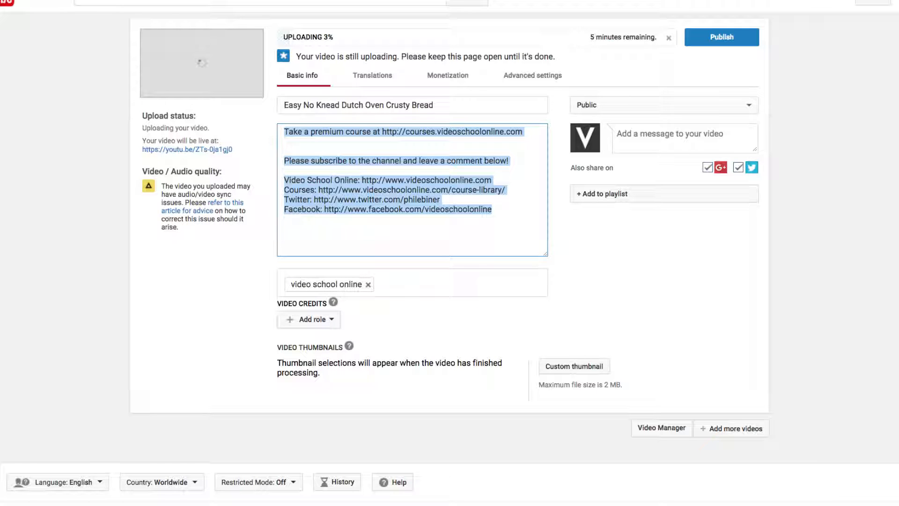
left_click_drag(450, 103, 356, 105)
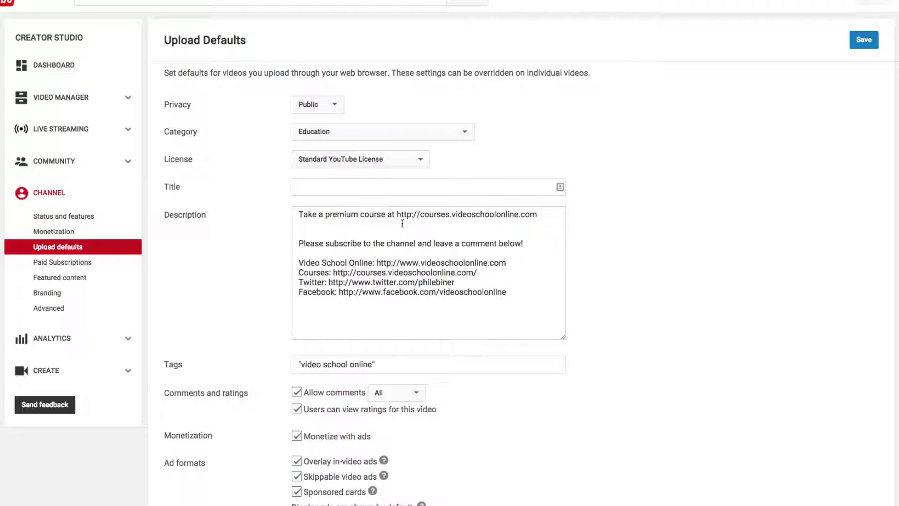
left_click(329, 193)
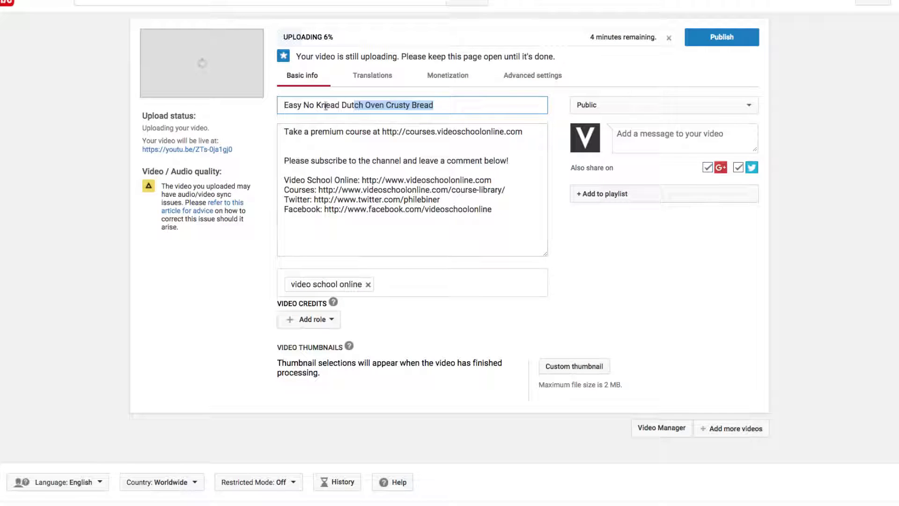
left_click(273, 106)
left_click_drag(269, 108, 240, 103)
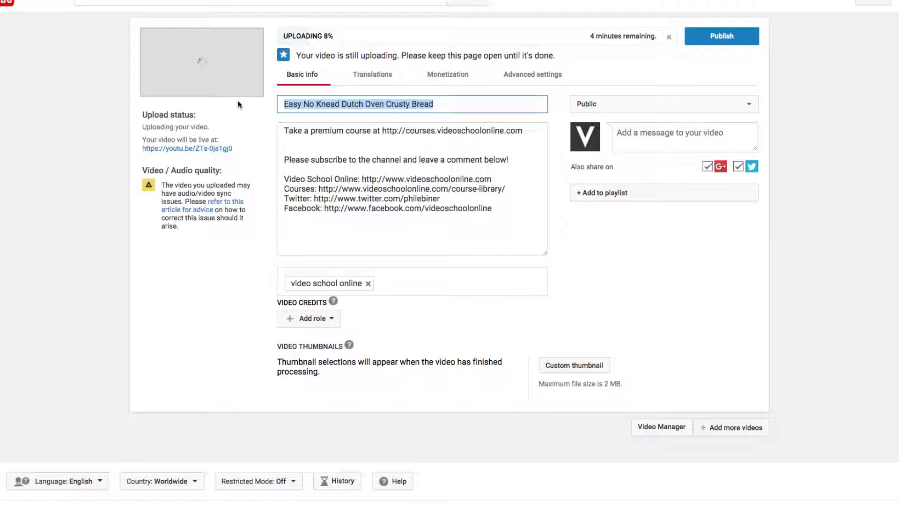
left_click_drag(434, 104, 303, 106)
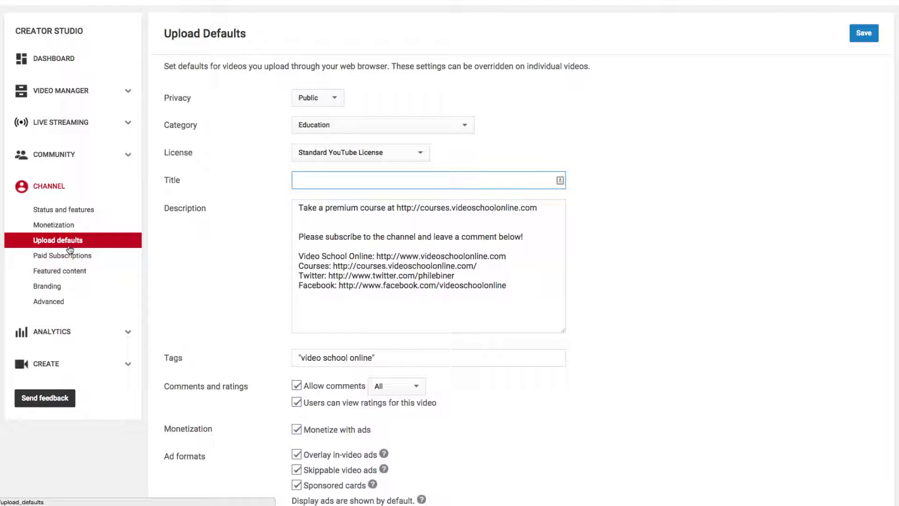
Save the changed upload defaults and open the channel's paid subscriptions settings.
left_click(78, 259)
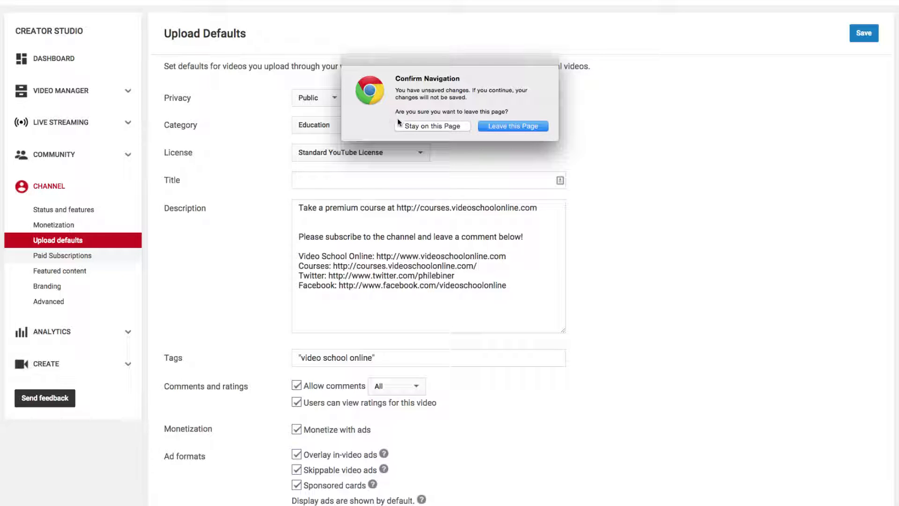
left_click(413, 126)
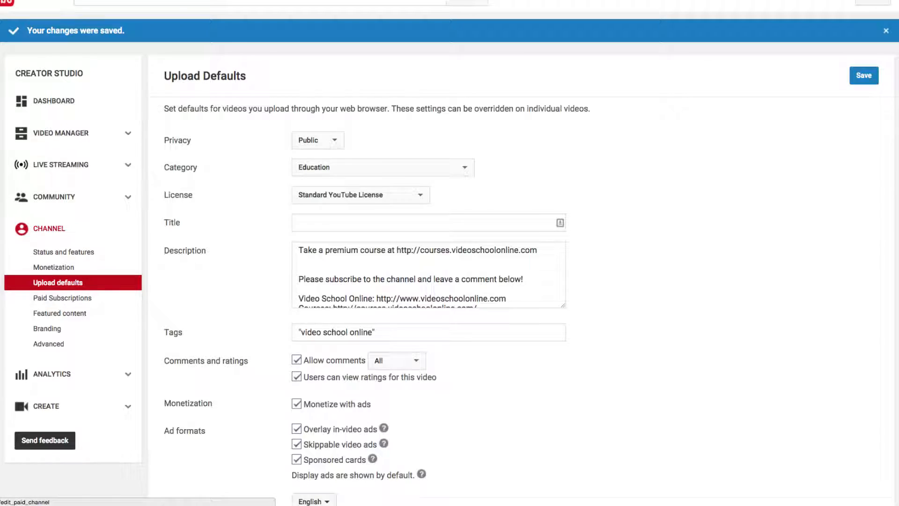
left_click(50, 298)
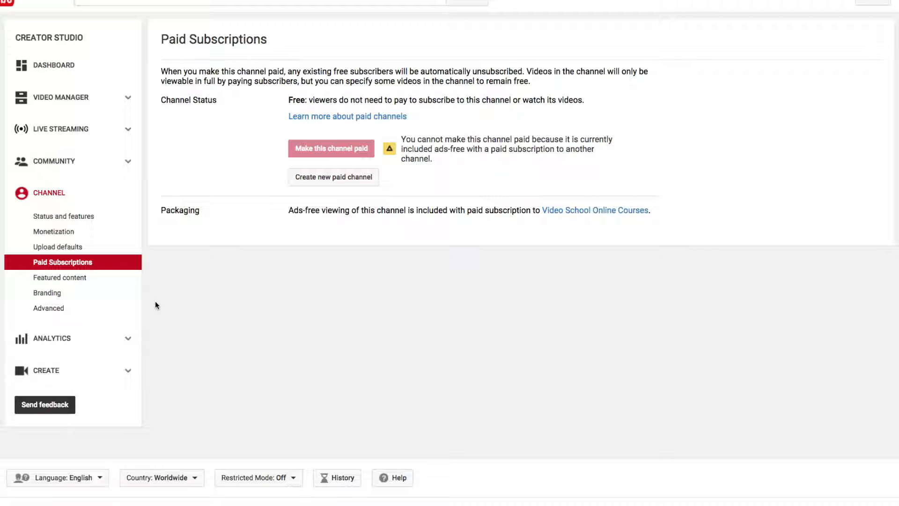
Open the featured content settings and review the channel ad and the featured video or playlist option.
left_click(59, 278)
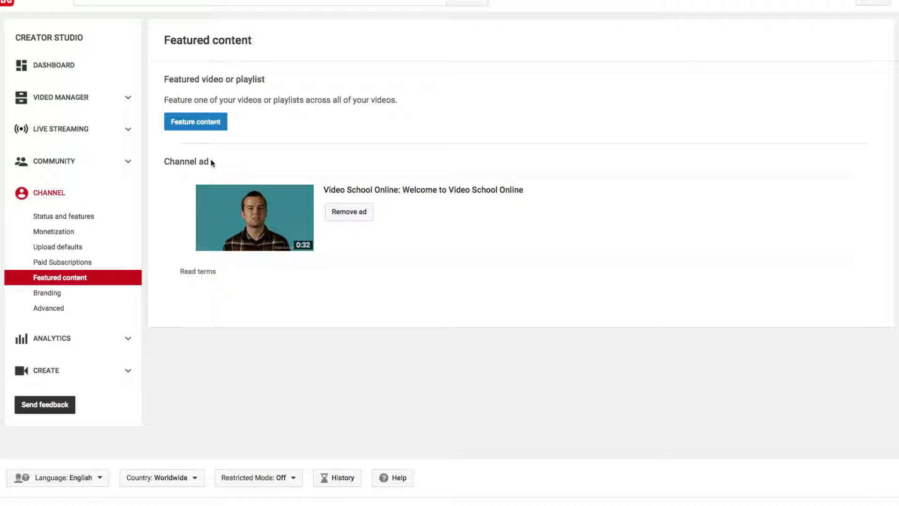
left_click_drag(217, 164, 167, 161)
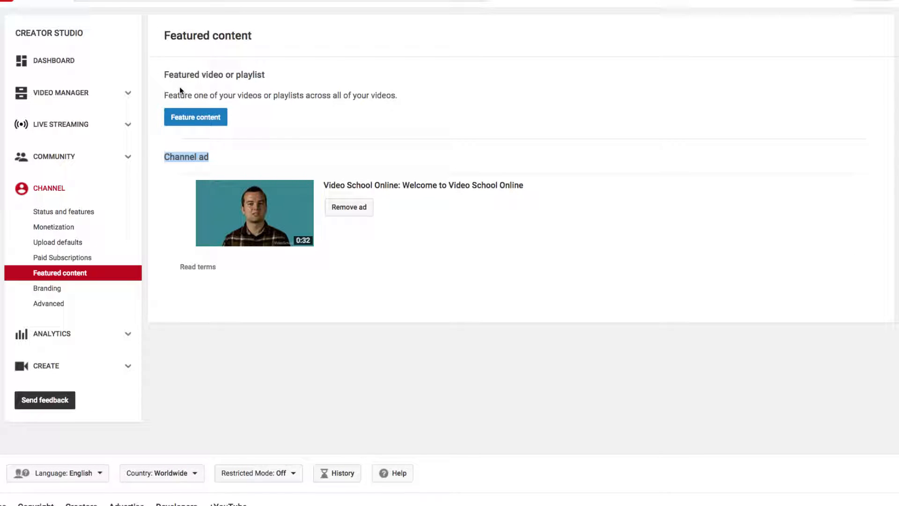
left_click_drag(173, 95, 400, 97)
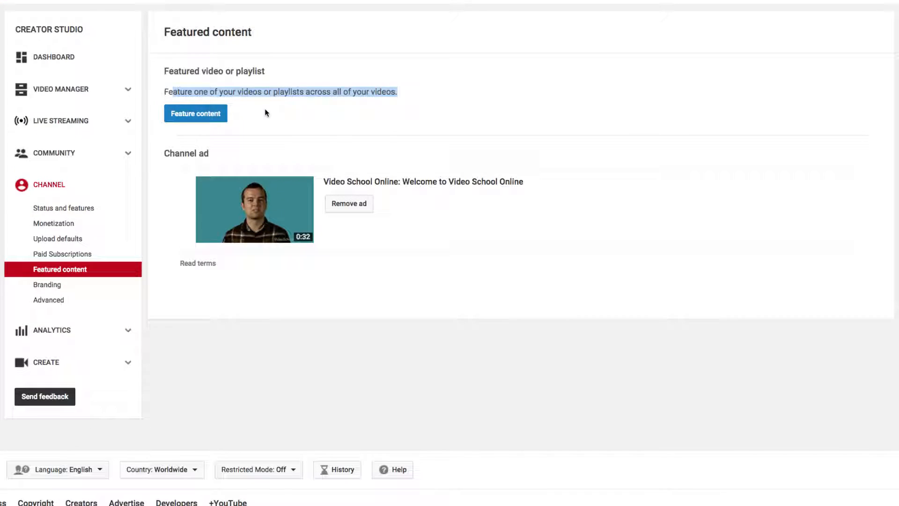
Browse the uploads available for featuring, and save the most recent upload as the featured video.
left_click(216, 118)
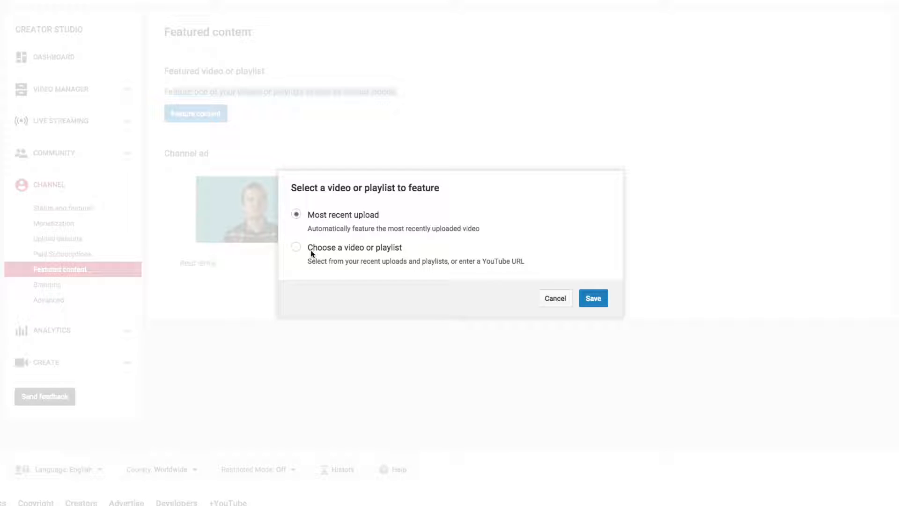
left_click(297, 247)
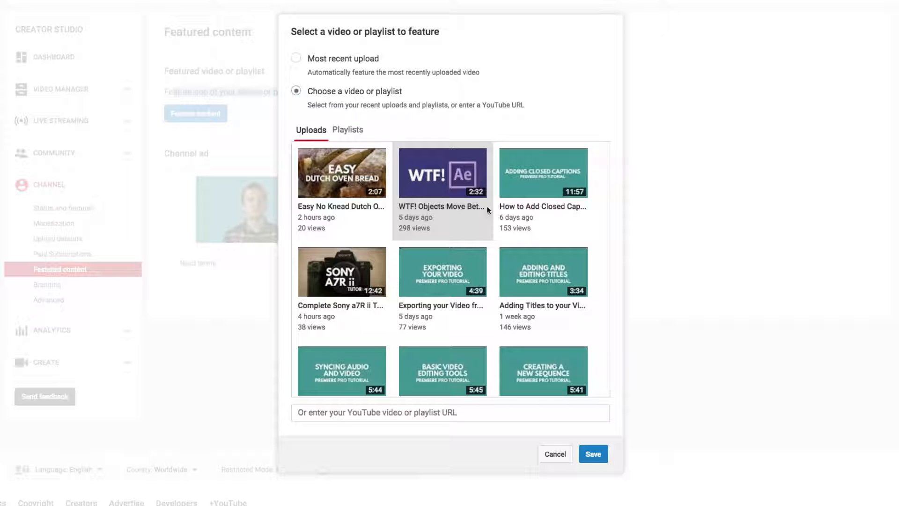
scroll(490, 233, "down", 1)
scroll(490, 232, "down", 5)
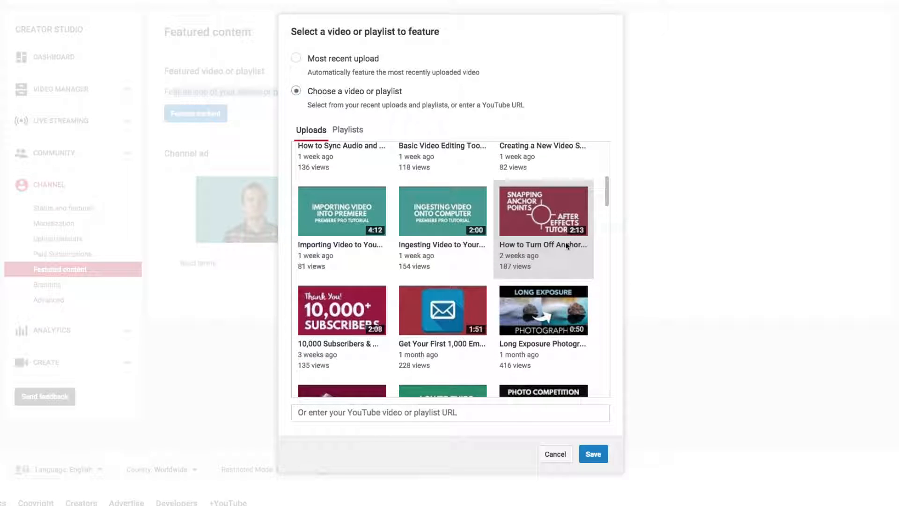
scroll(558, 267, "down", 3)
scroll(558, 267, "up", 15)
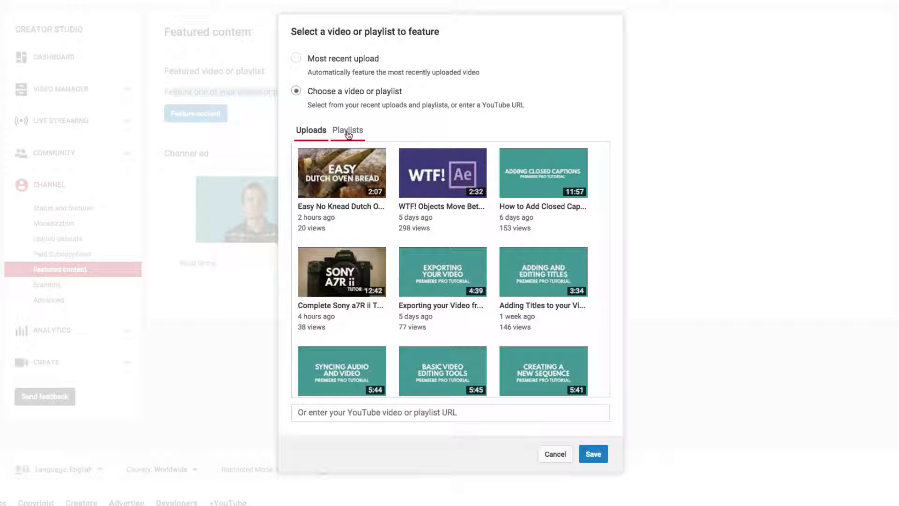
left_click(300, 60)
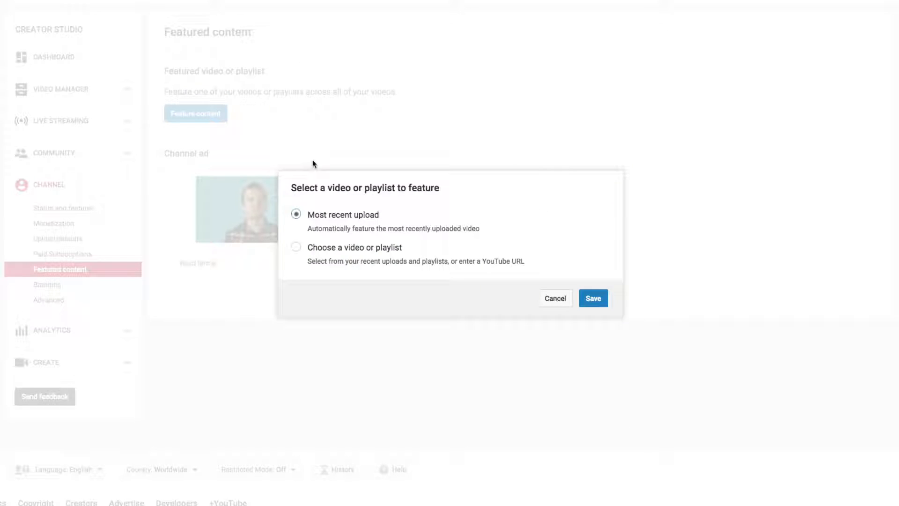
left_click(592, 301)
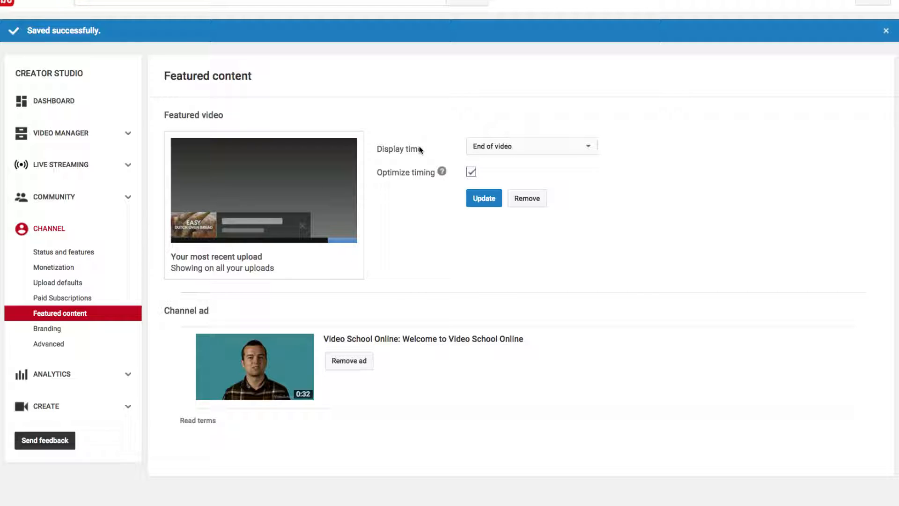
Set the featured video's display time to a custom start time of 00:30 and update the setting.
left_click(510, 146)
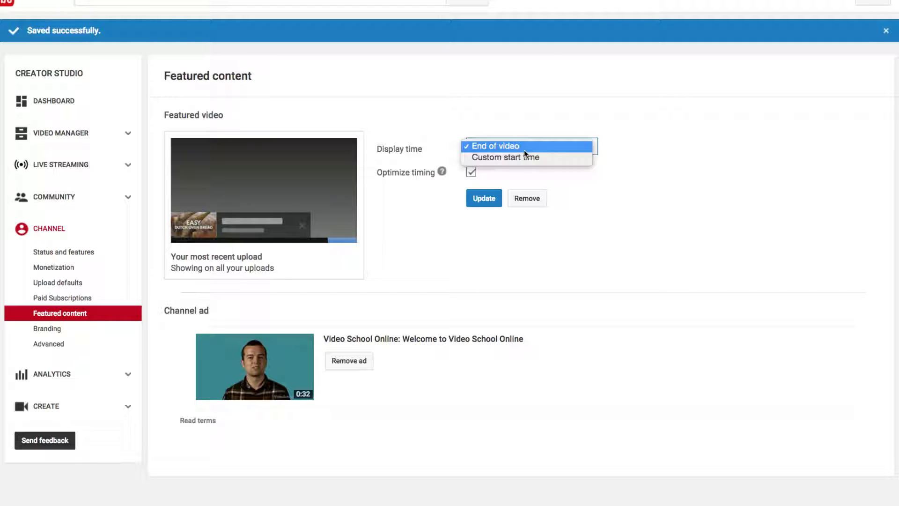
left_click(543, 125)
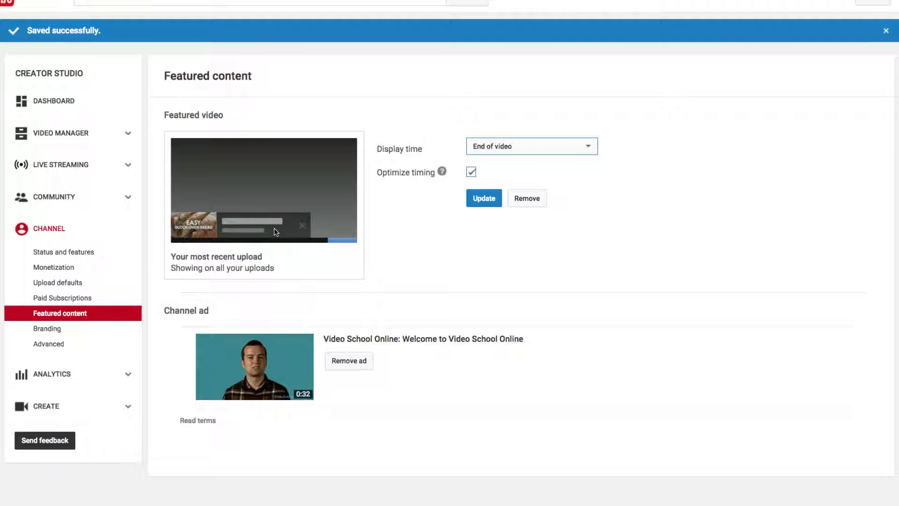
left_click(565, 149)
left_click(558, 158)
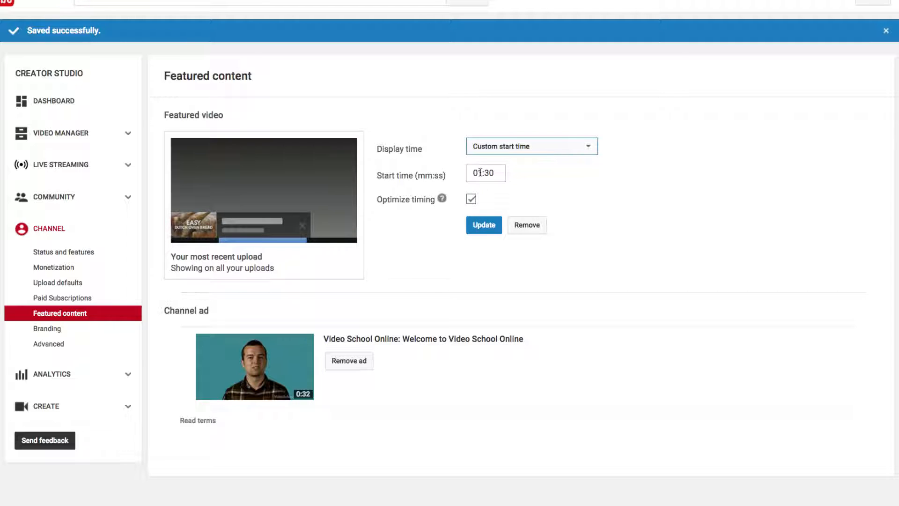
key("BackSpace")
type("0")
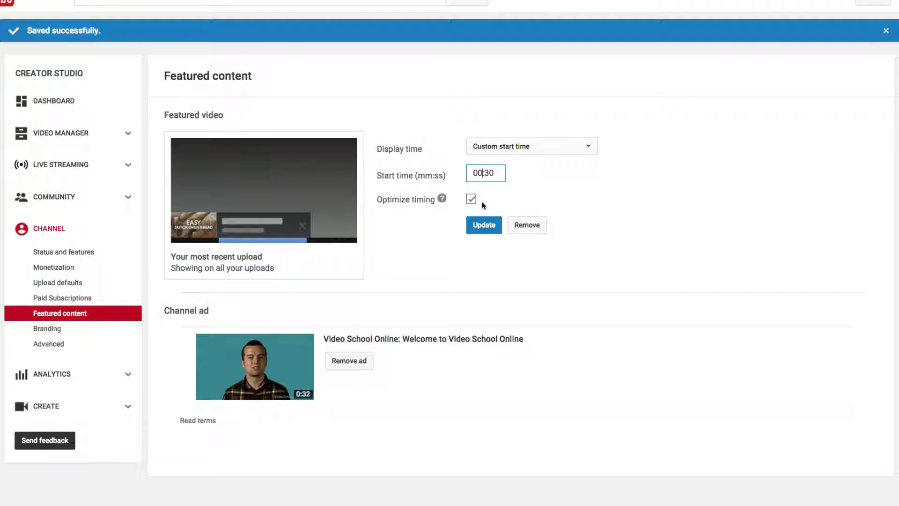
left_click(484, 226)
Open the channel's branding settings and review the display time options for the branding watermark.
left_click(47, 329)
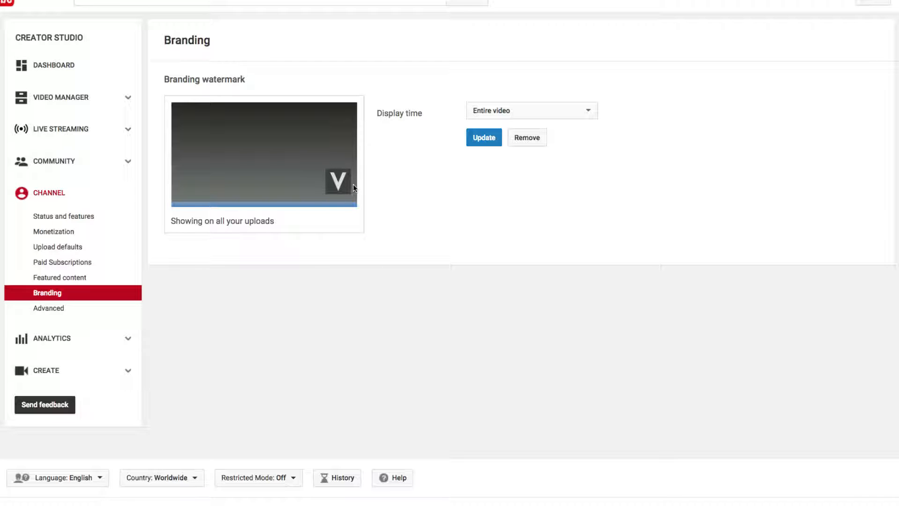
left_click(501, 117)
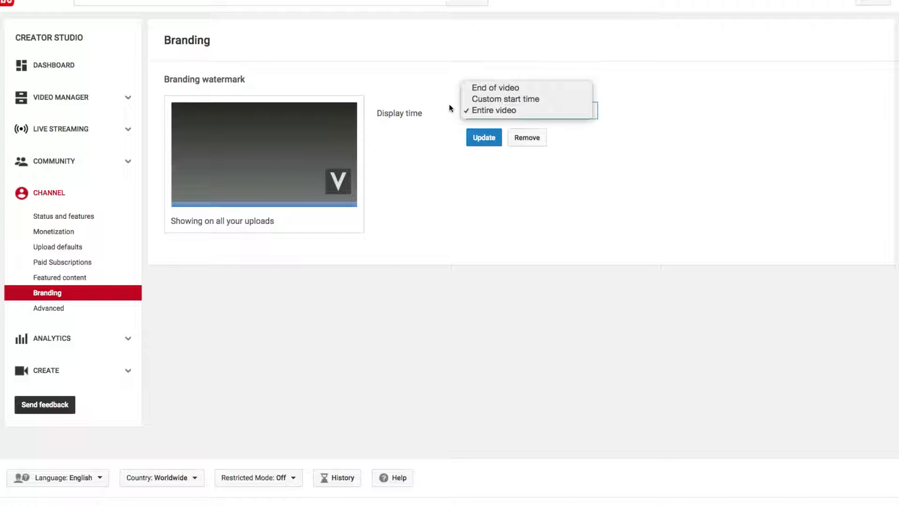
left_click(431, 102)
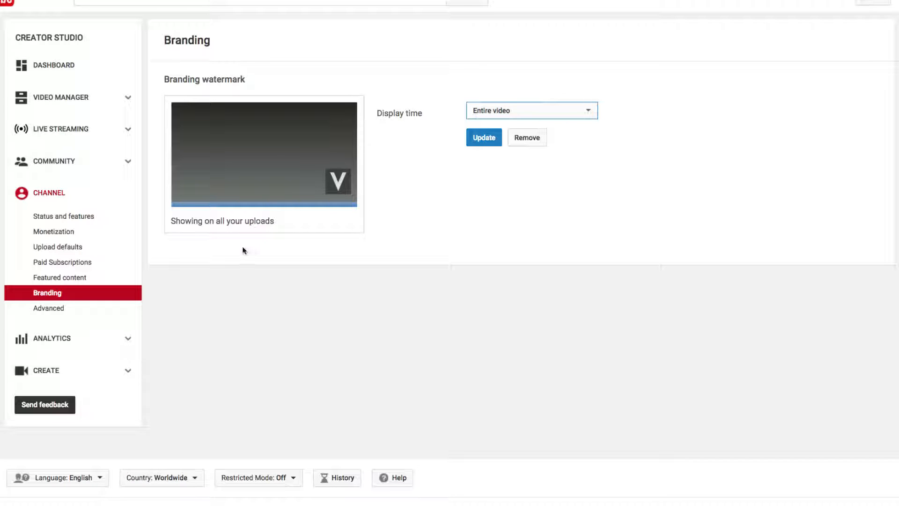
Open the advanced channel settings and examine the channel keywords in the account information.
left_click(48, 310)
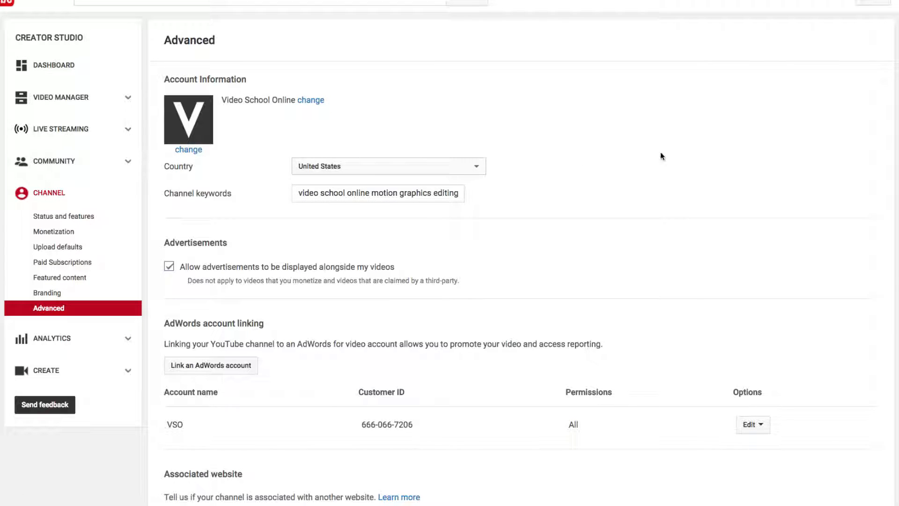
scroll(643, 160, "down", 1)
left_click_drag(401, 160, 598, 177)
left_click(445, 161)
left_click_drag(436, 160, 222, 167)
left_click(302, 159)
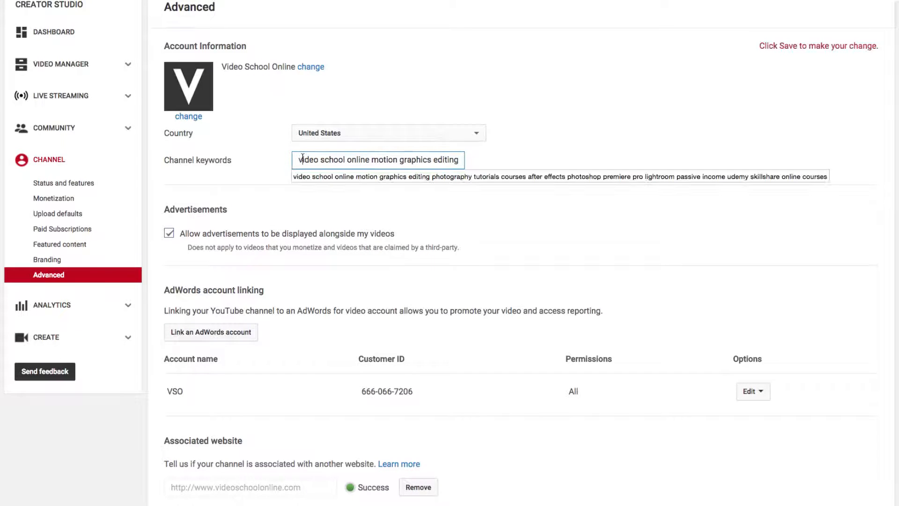
left_click(258, 165)
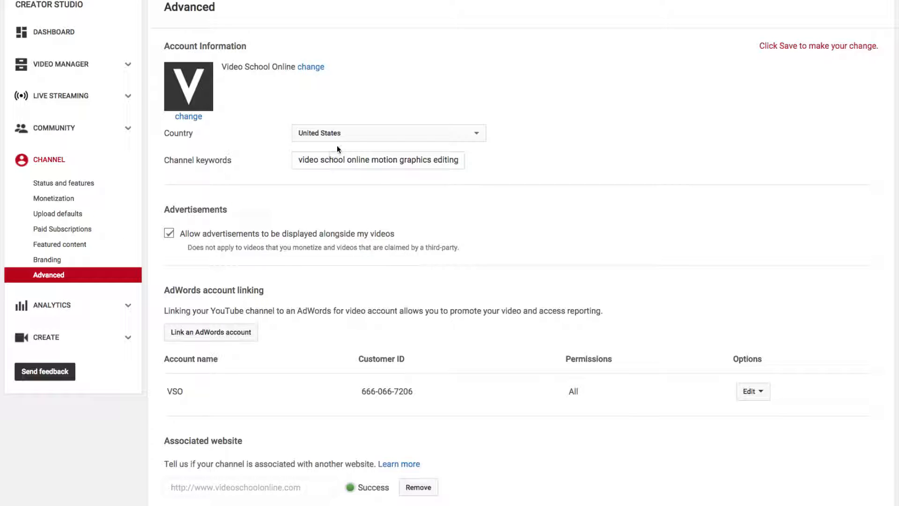
left_click(353, 161)
left_click_drag(353, 161, 360, 162)
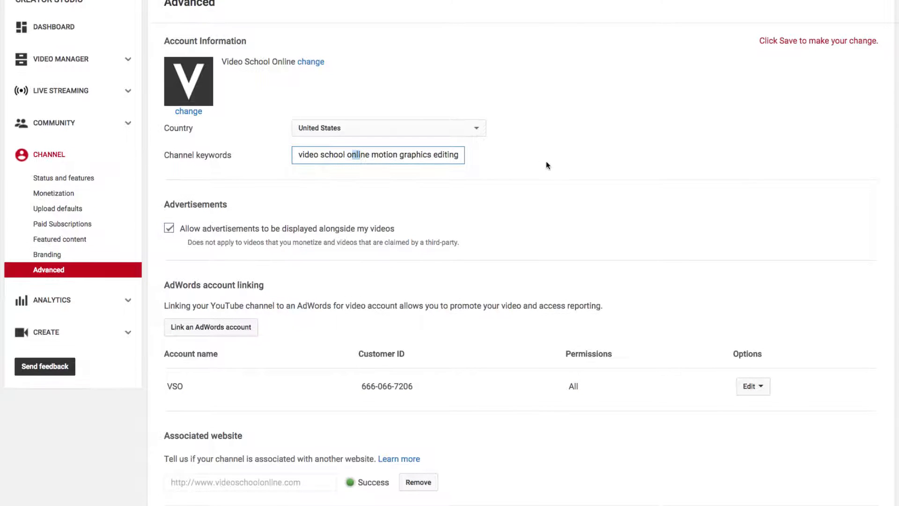
Review the advanced settings for advertisements, AdWords linking, associated website, channel recommendations, subscriber counts and Google Analytics tracking.
scroll(587, 164, "down", 3)
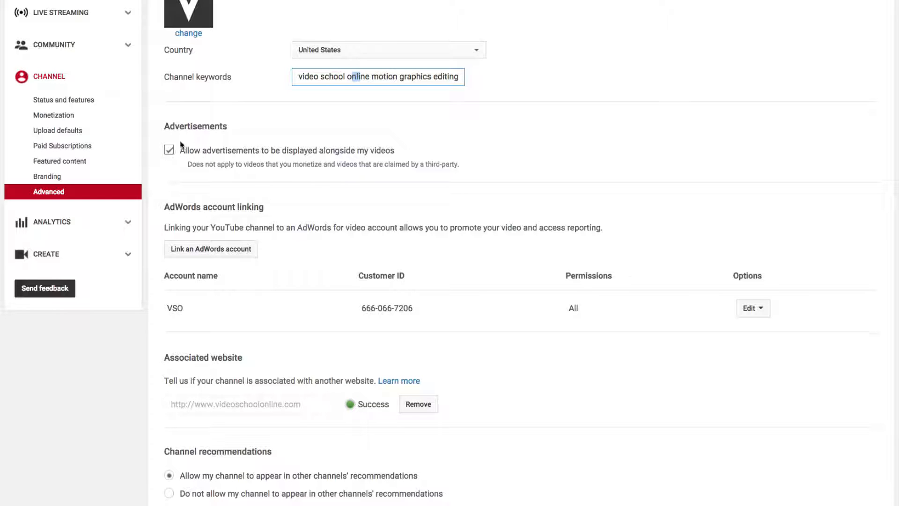
scroll(411, 147, "down", 1)
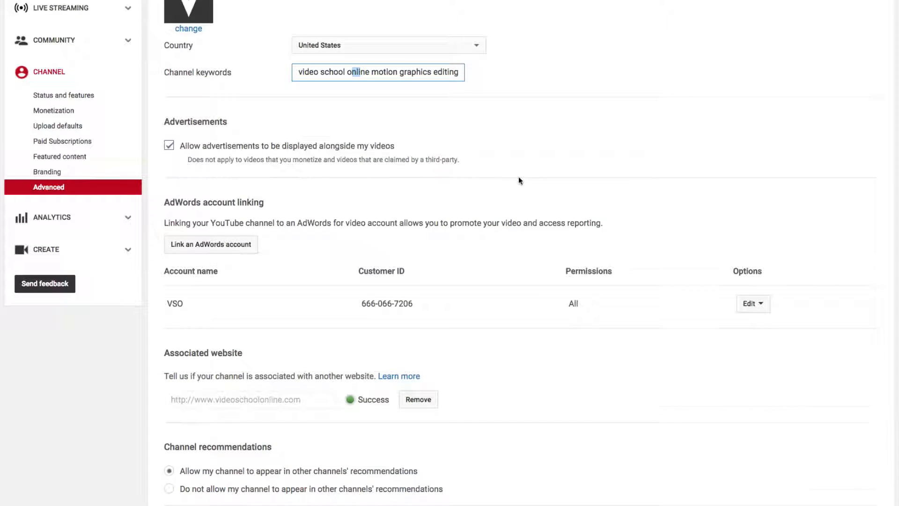
scroll(519, 178, "down", 3)
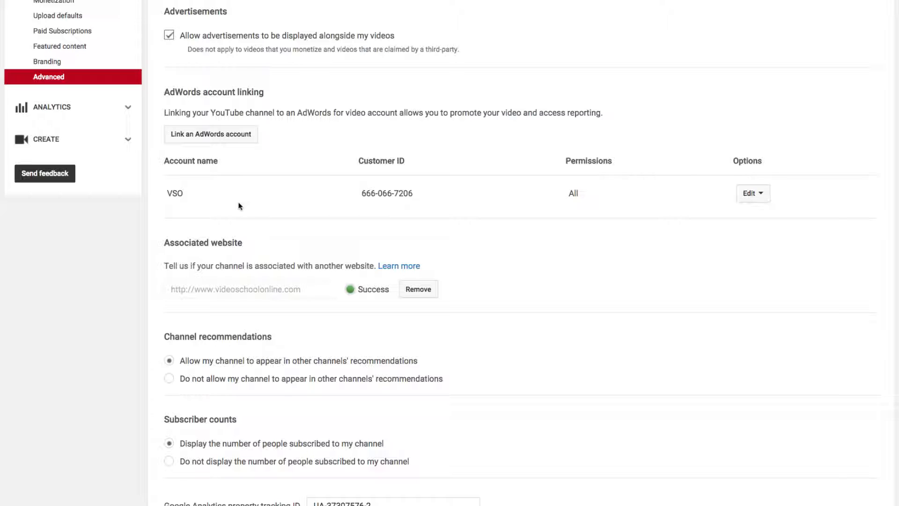
left_click_drag(218, 244, 243, 244)
left_click(243, 245)
scroll(314, 319, "down", 5)
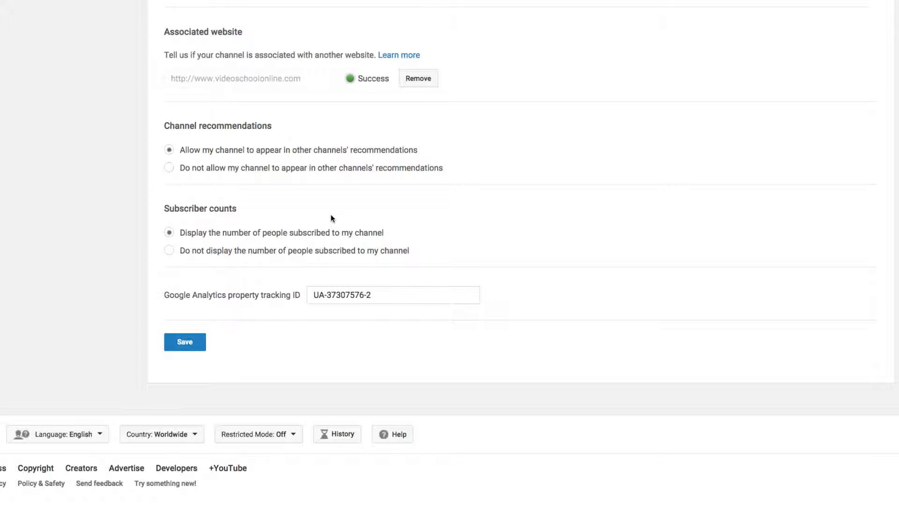
Revisit the upload defaults, and review the account standing and feature list in the channel's status and features.
scroll(331, 218, "up", 10)
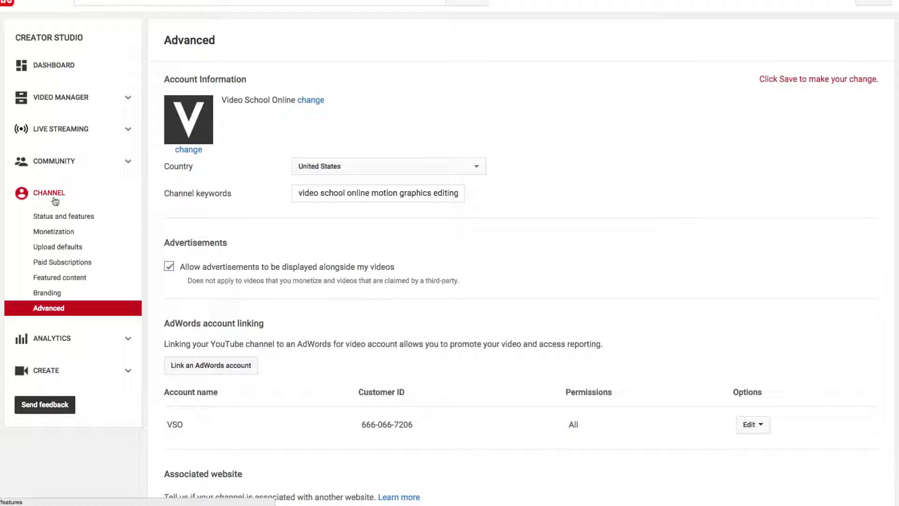
left_click(58, 247)
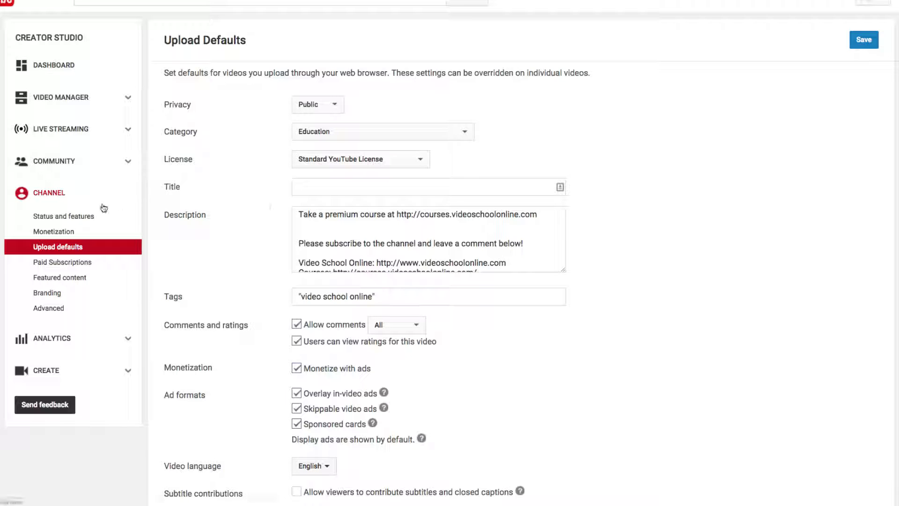
left_click(64, 216)
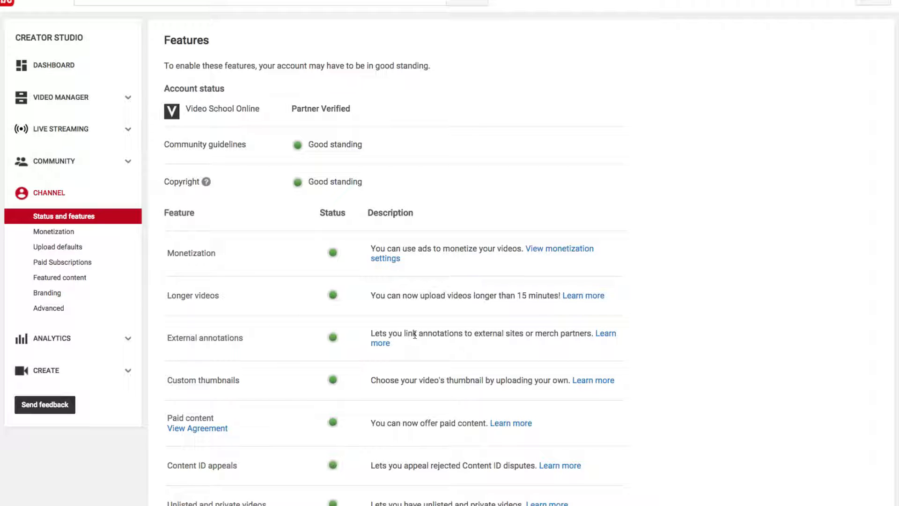
scroll(645, 217, "down", 1)
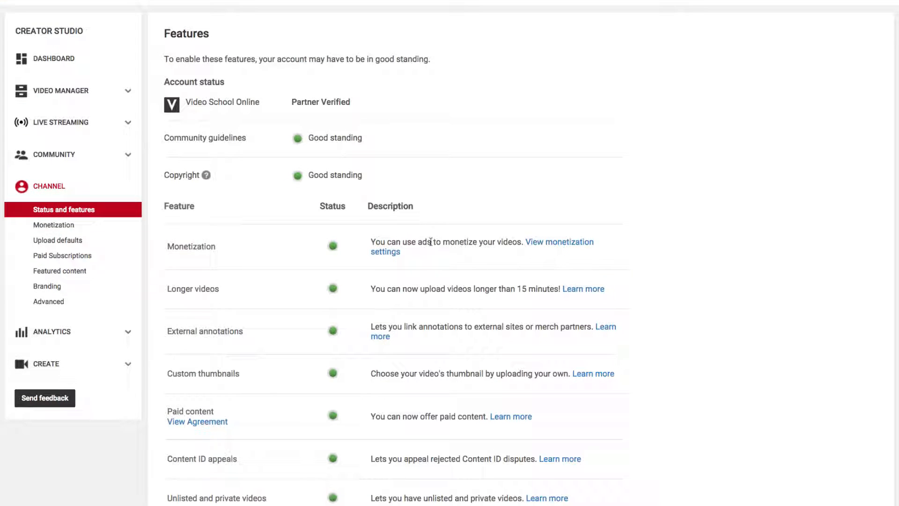
scroll(431, 243, "down", 1)
scroll(685, 118, "up", 1)
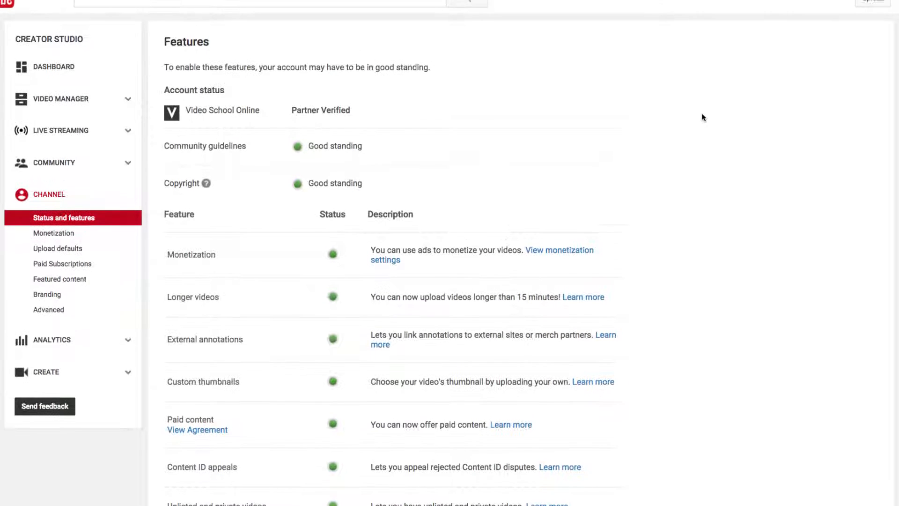